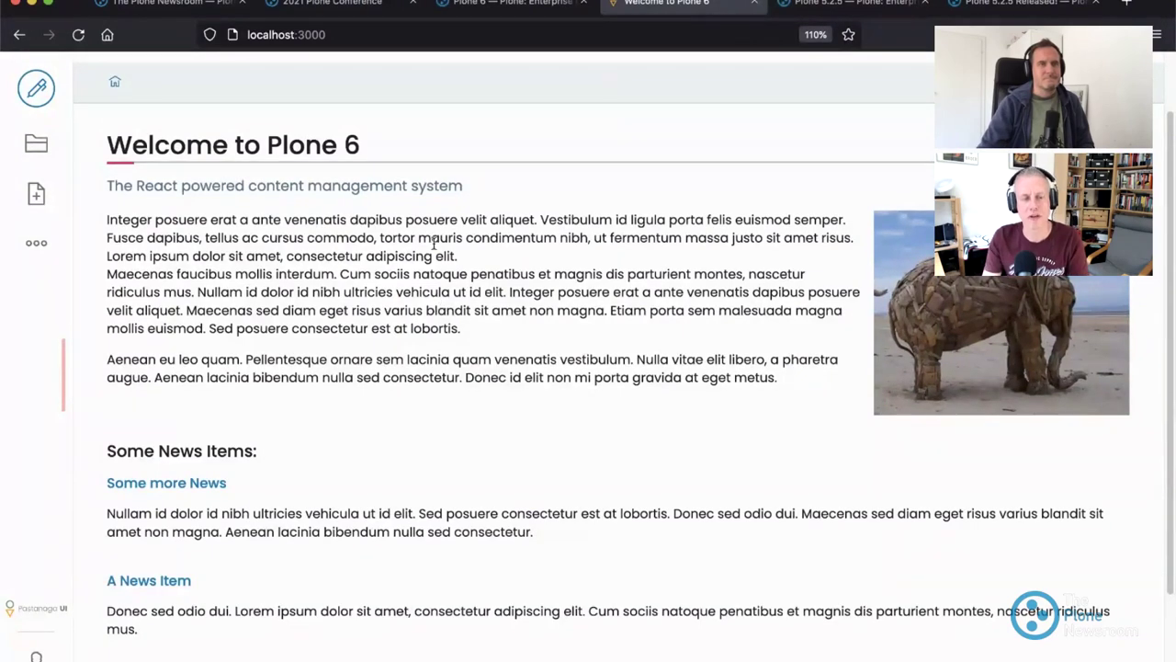
# Step: Open the Welcome to Plone 6 front page for editing and reload it after the TypeError
pyautogui.click(37, 89)
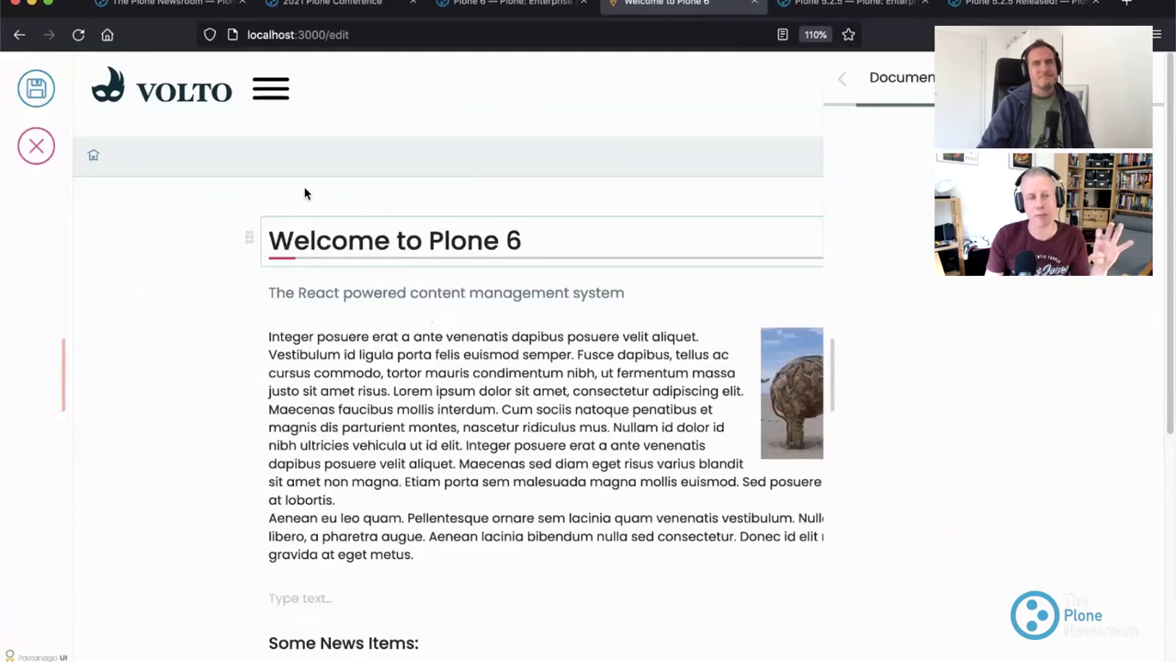
pyautogui.scroll(-5, 460, 484)
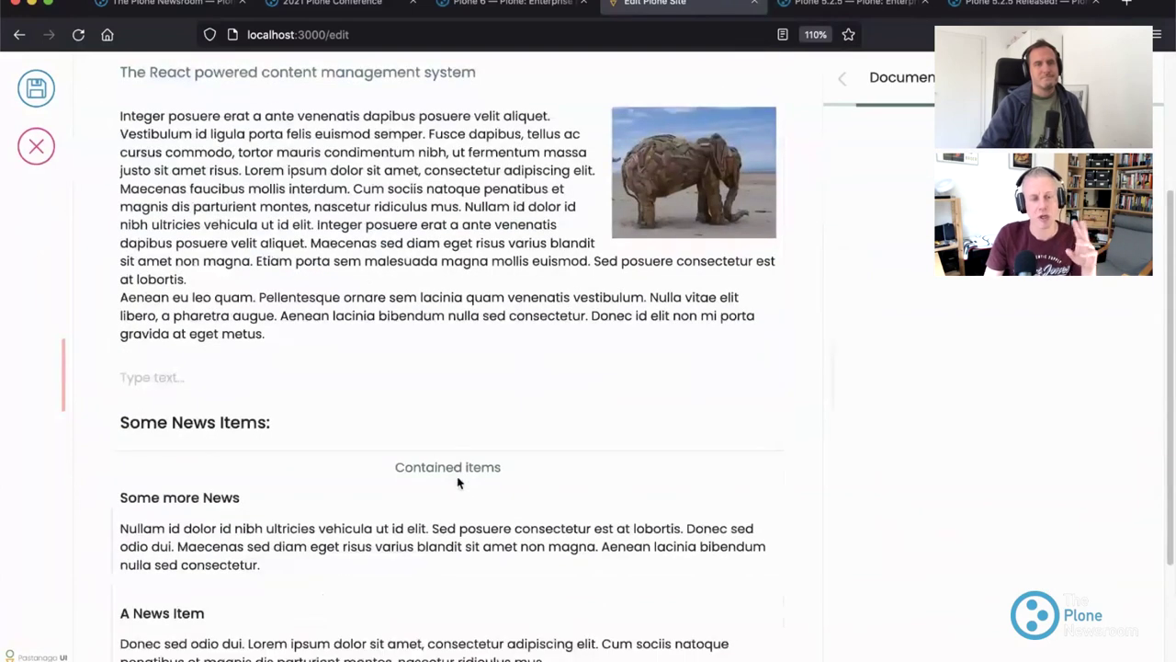
pyautogui.scroll(2, 459, 483)
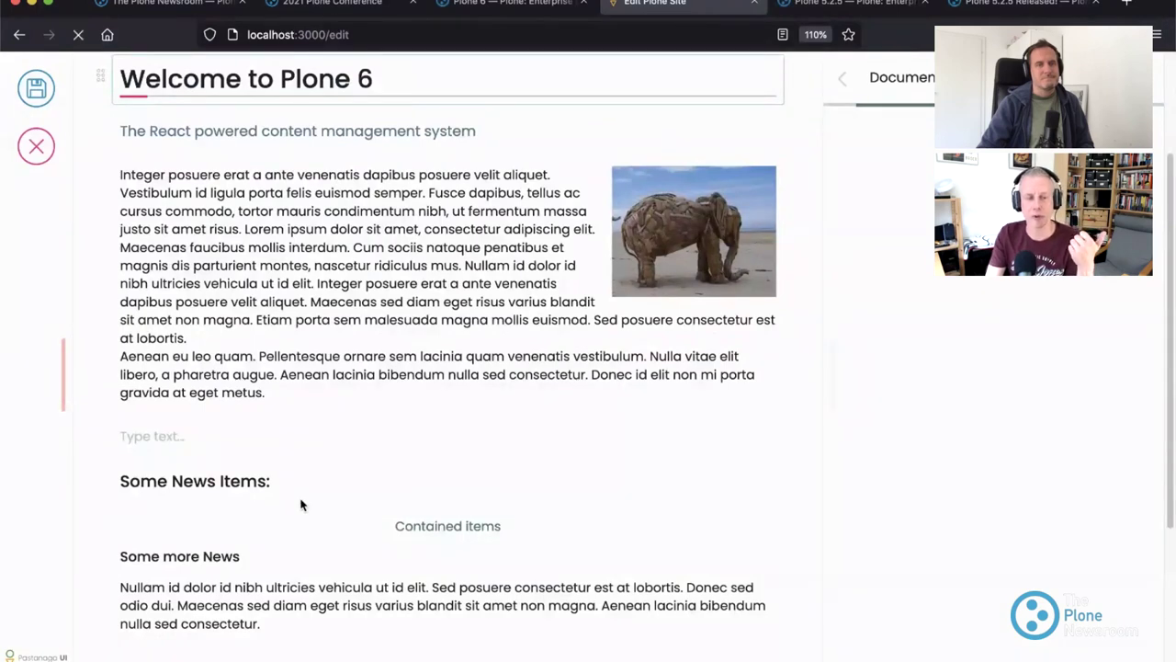
pyautogui.scroll(-5, 300, 505)
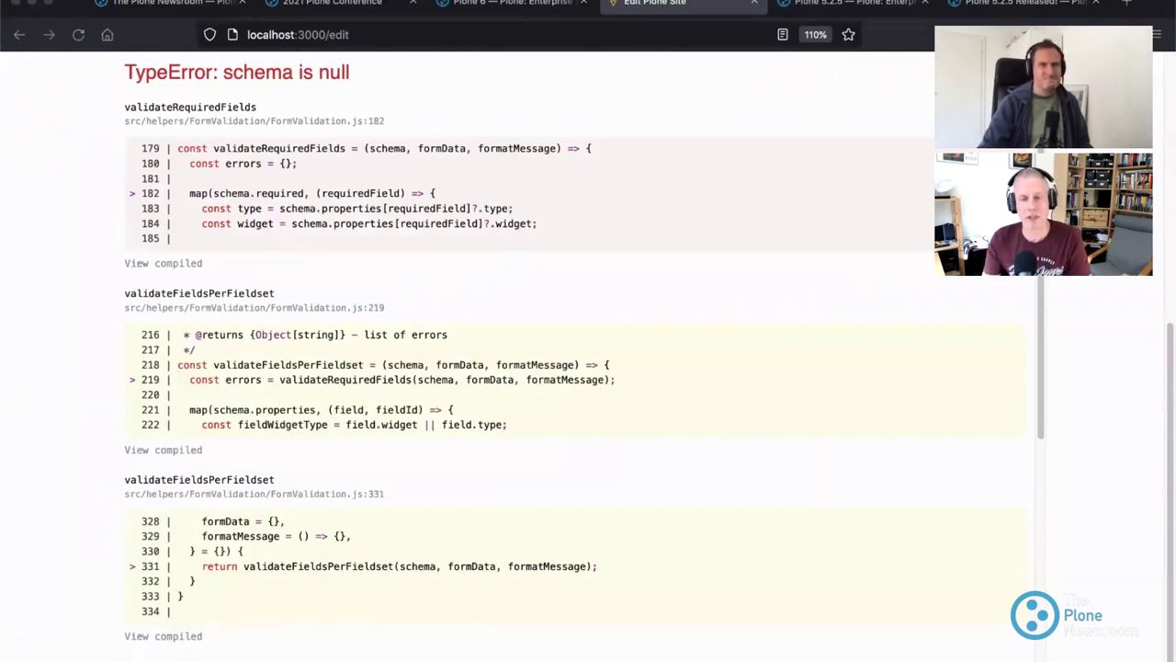
pyautogui.scroll(-1, 583, 354)
pyautogui.click(78, 34)
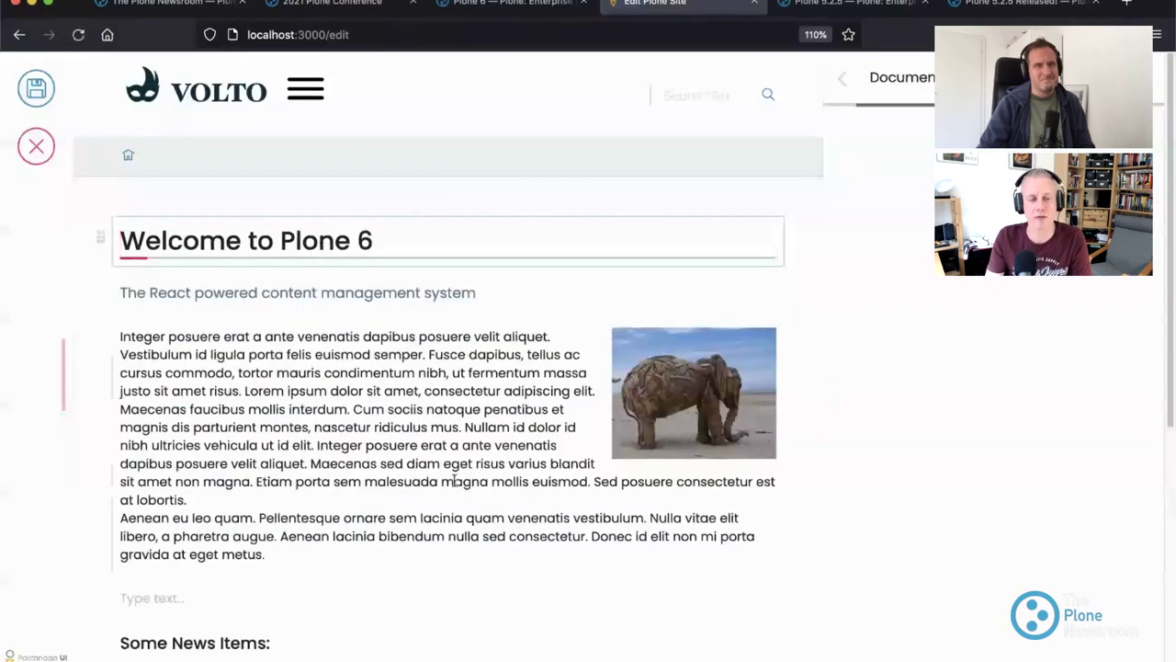
# Step: Insert an empty block below the description, browse its Text and Media types, then delete it
pyautogui.click(478, 294)
pyautogui.press('Return')
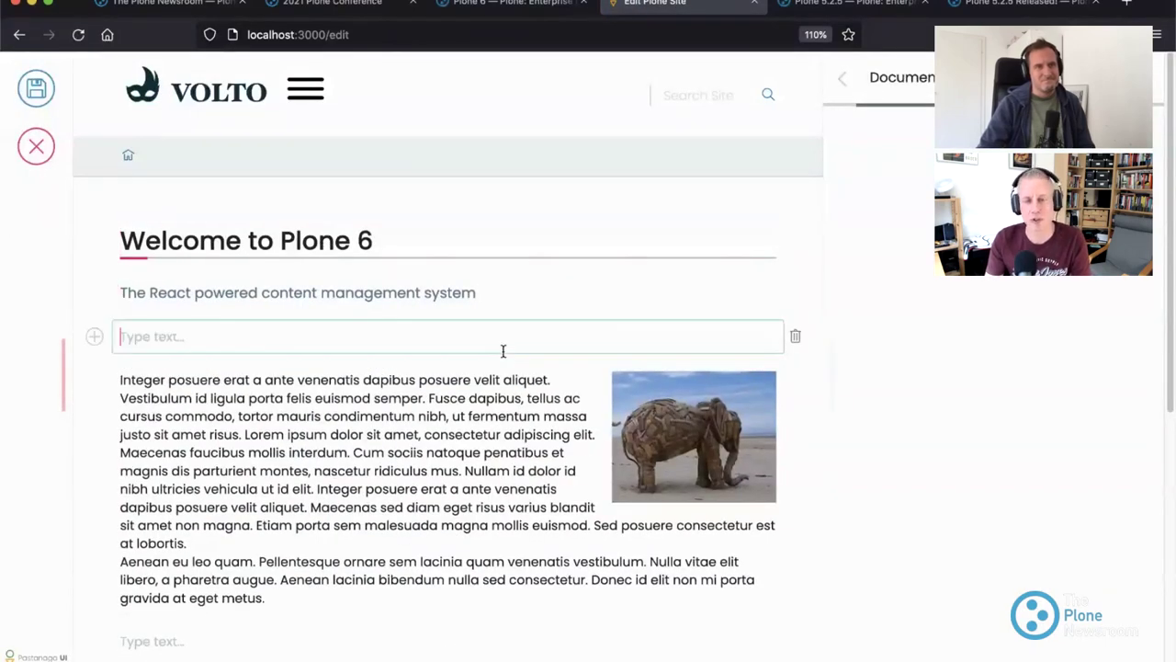
pyautogui.click(96, 324)
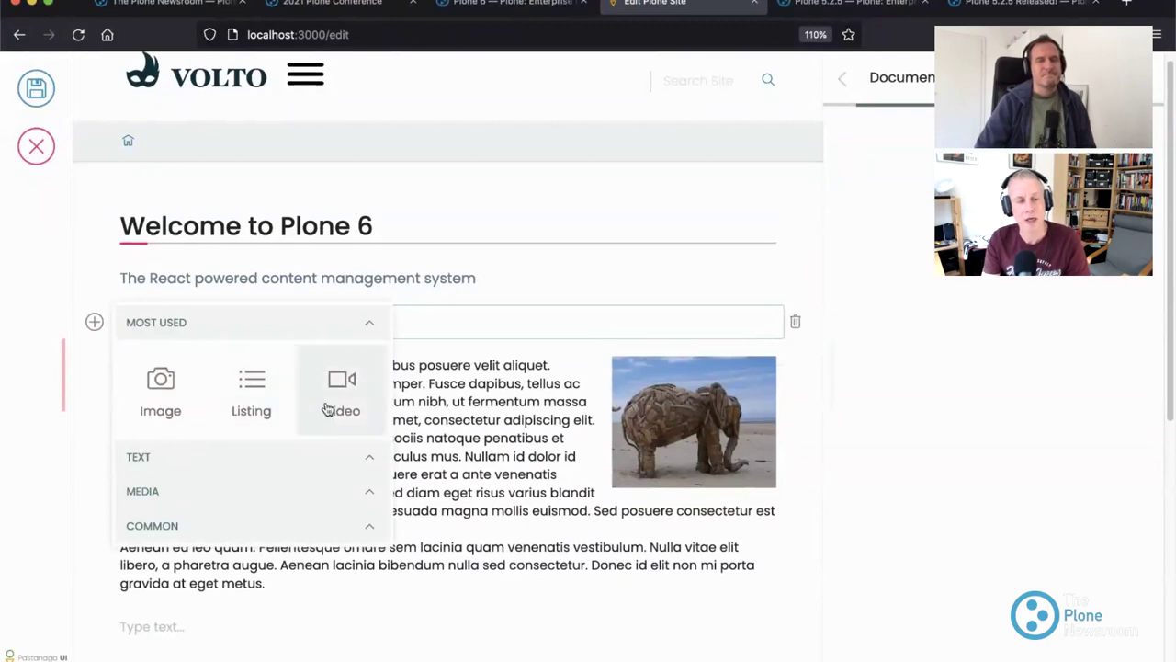
pyautogui.click(152, 459)
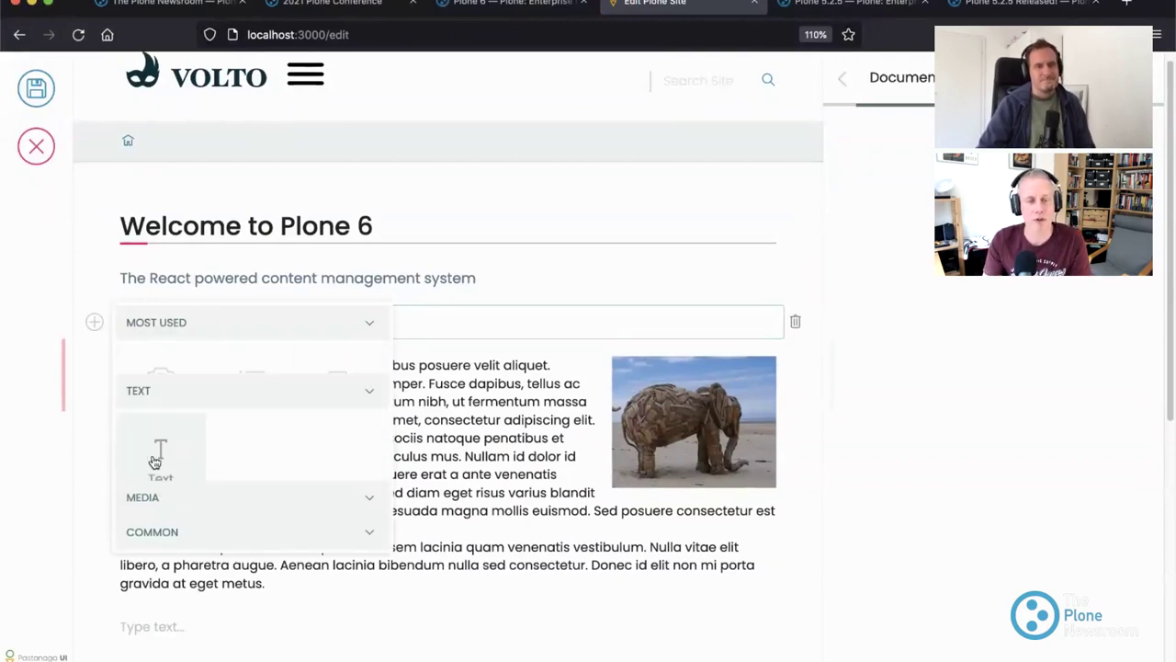
pyautogui.click(215, 493)
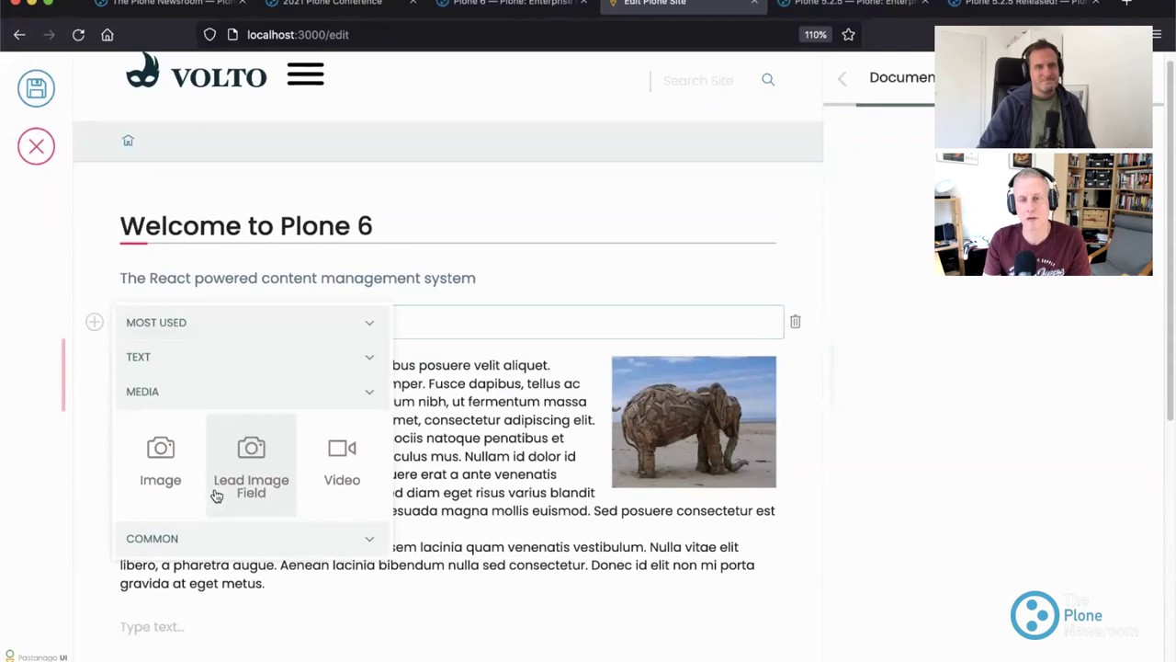
pyautogui.click(412, 434)
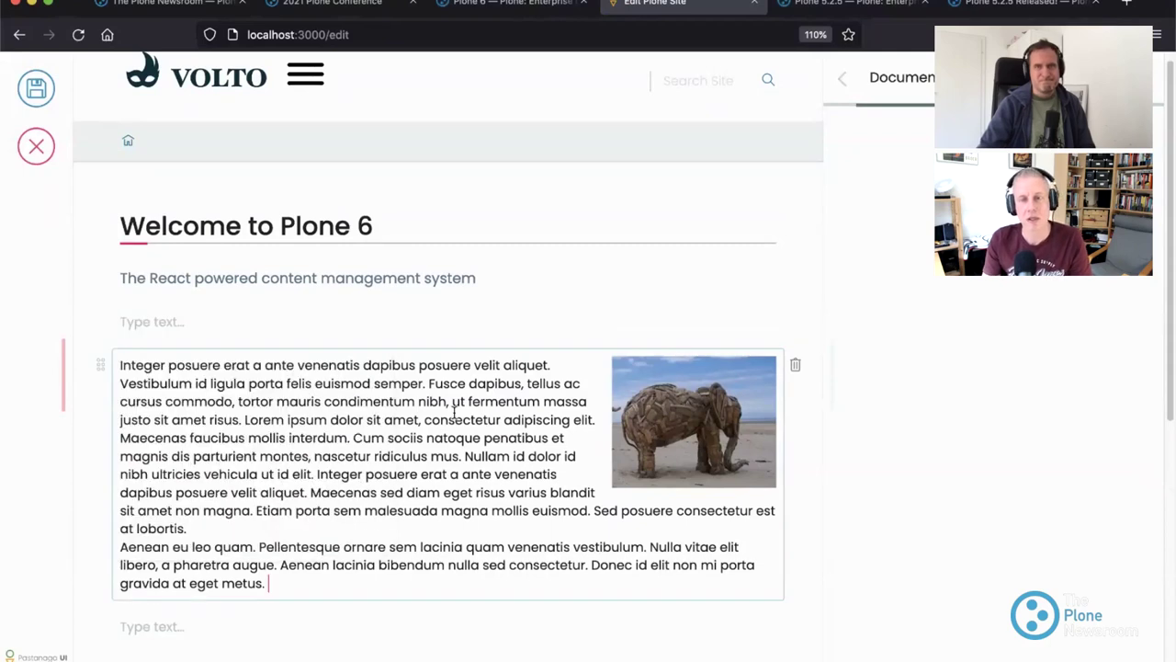
pyautogui.click(764, 320)
pyautogui.click(795, 321)
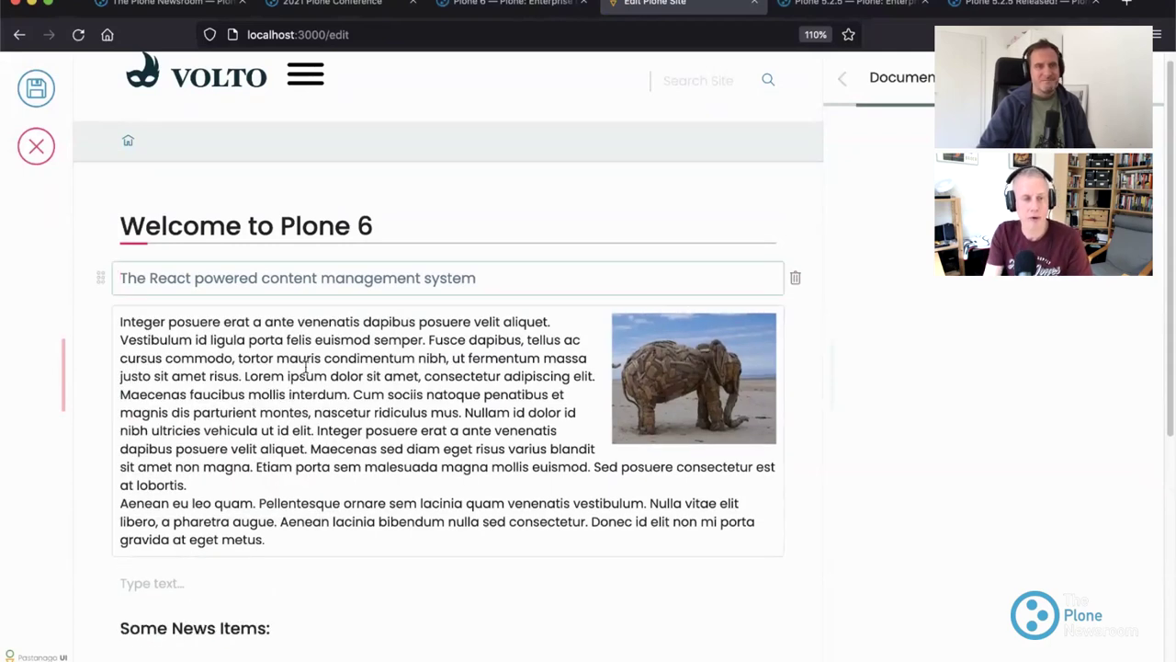
# Step: Inspect the Contained items listing block's settings and leave the edit form with Ctrl+S
pyautogui.scroll(-1, 171, 395)
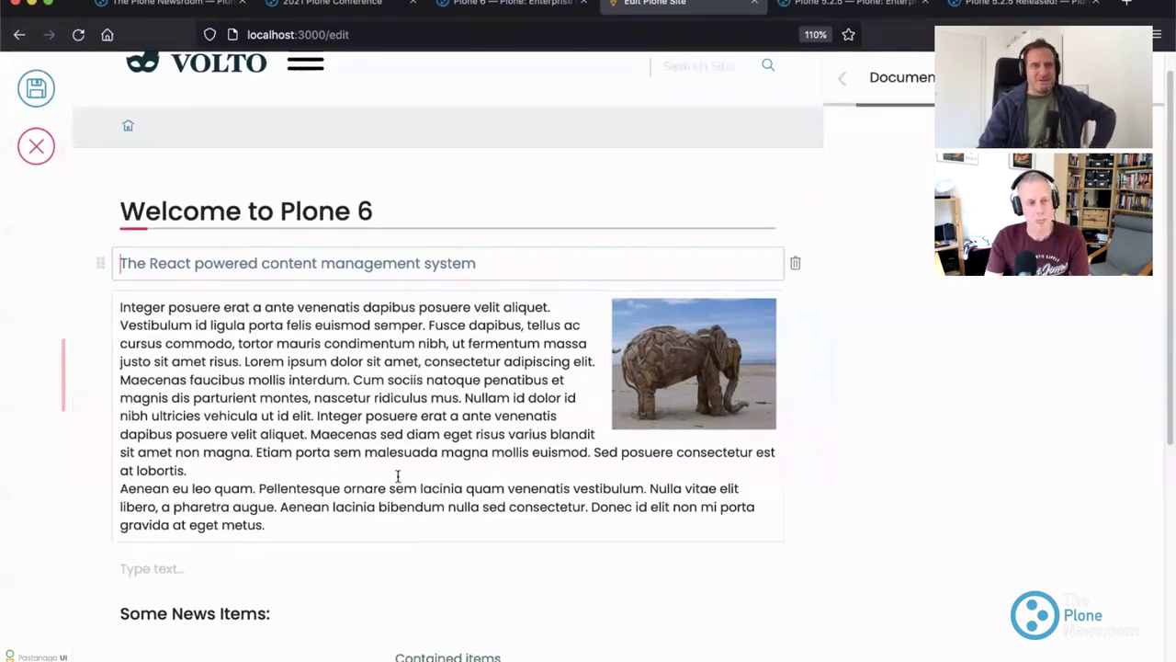
pyautogui.scroll(1, 404, 496)
pyautogui.scroll(-5, 366, 381)
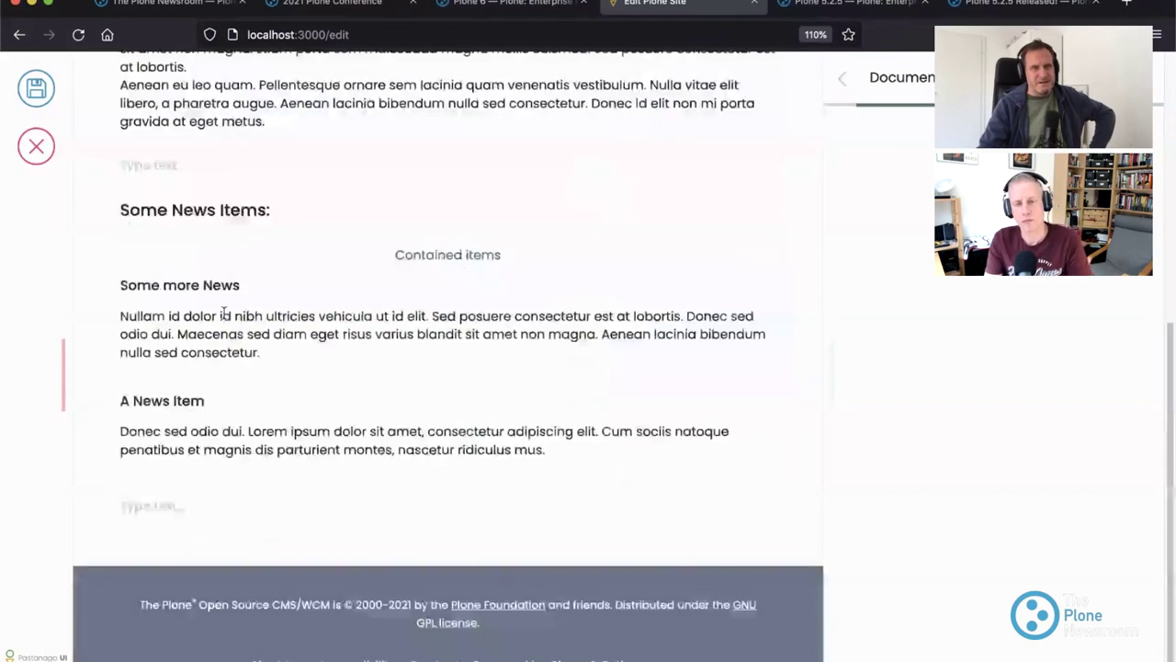
pyautogui.click(181, 334)
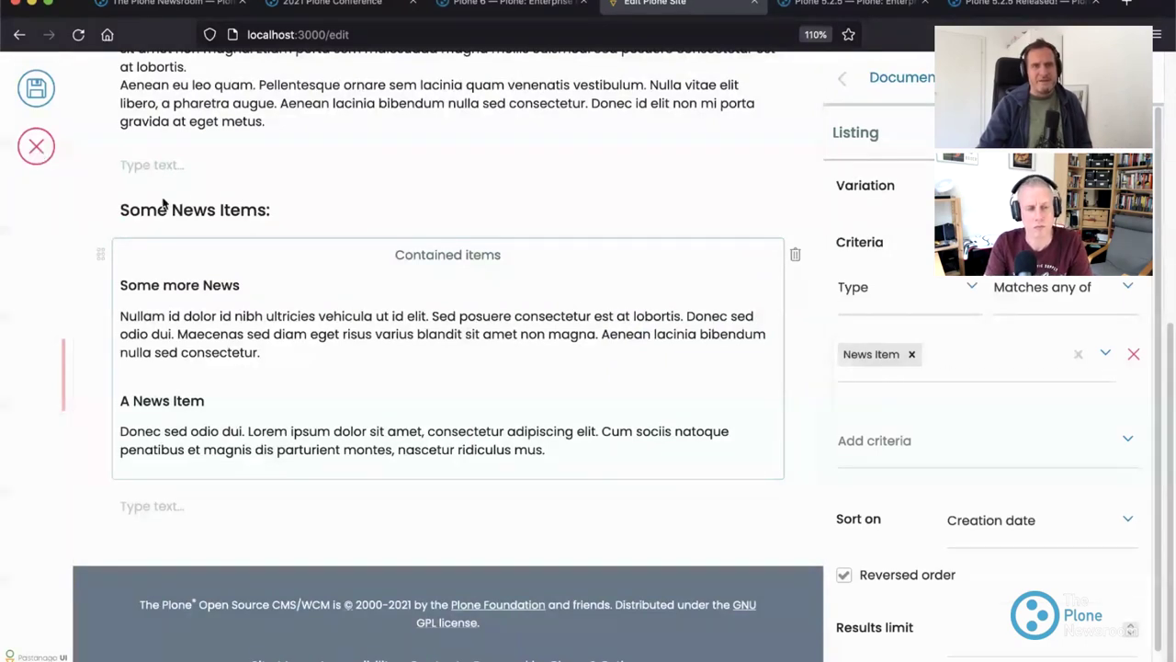
pyautogui.hotkey('ctrl', 's')
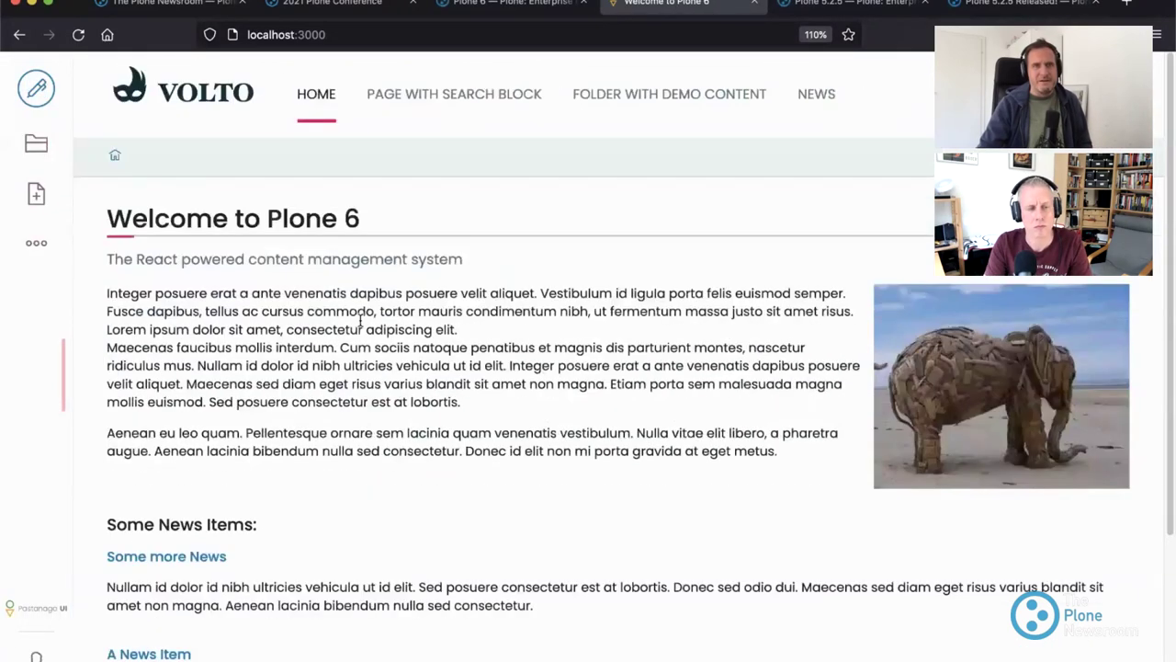
# Step: Navigate to 'Page with search block' and open it in the edit form
pyautogui.click(450, 99)
pyautogui.click(672, 98)
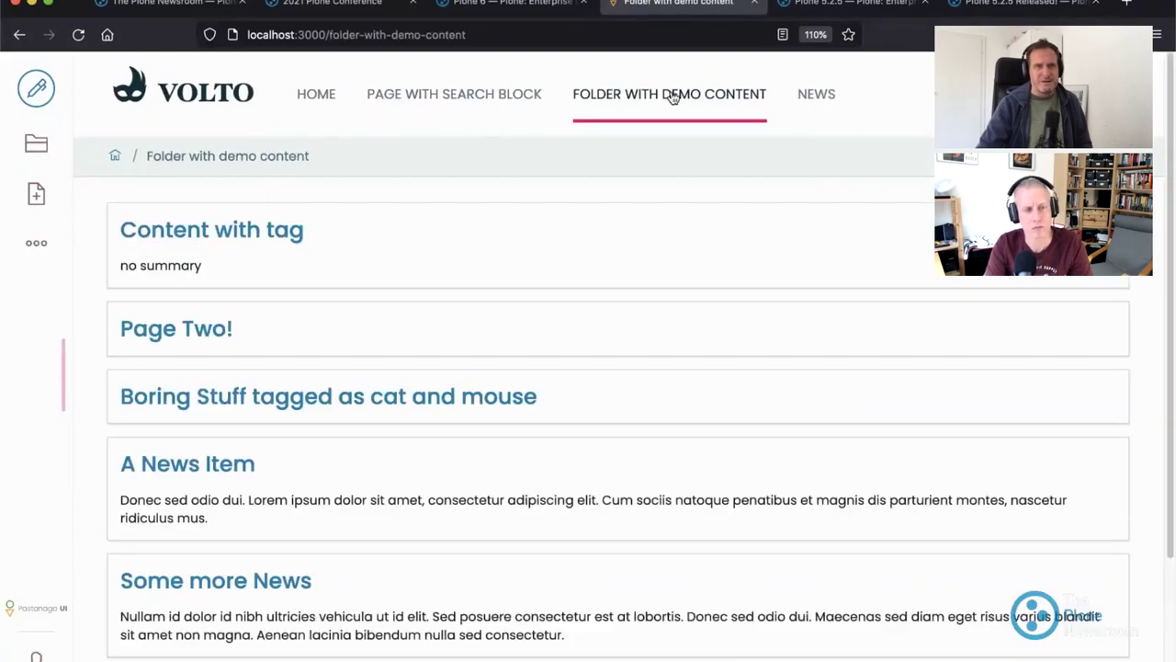
pyautogui.scroll(-3, 450, 459)
pyautogui.scroll(3, 459, 411)
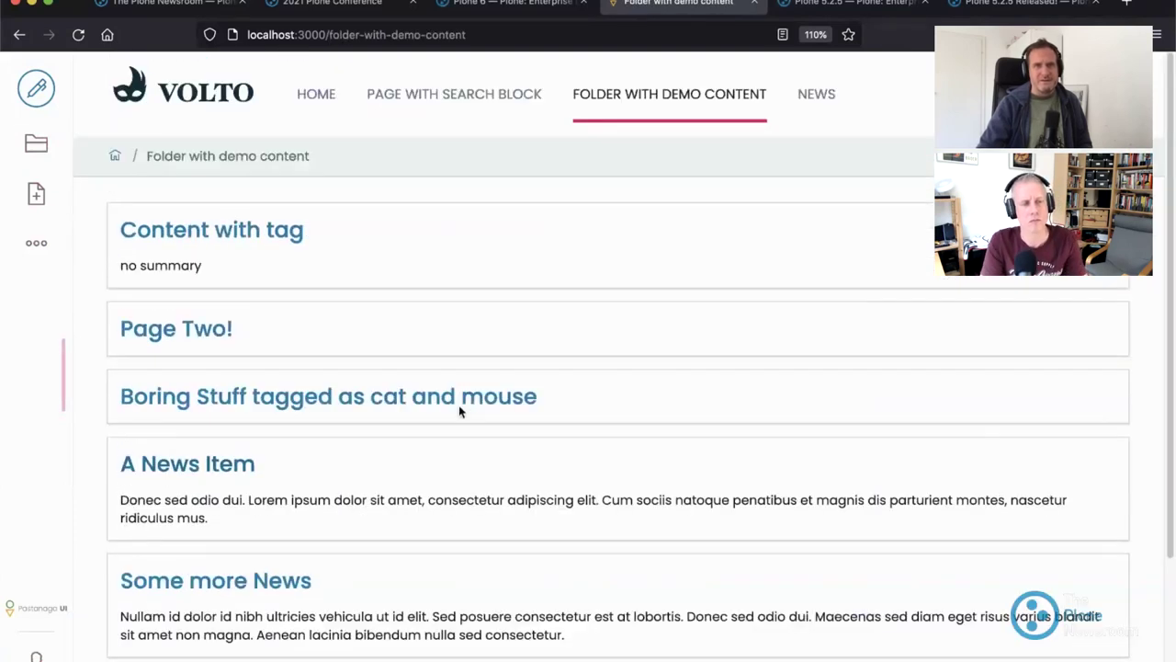
pyautogui.click(456, 94)
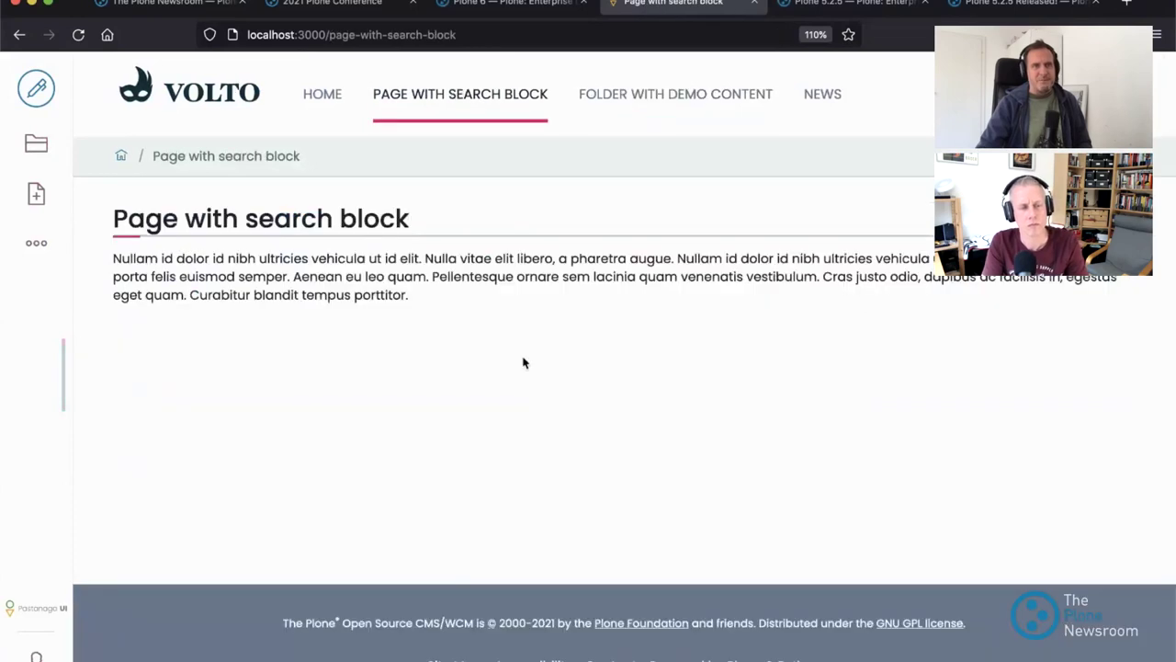
pyautogui.click(36, 194)
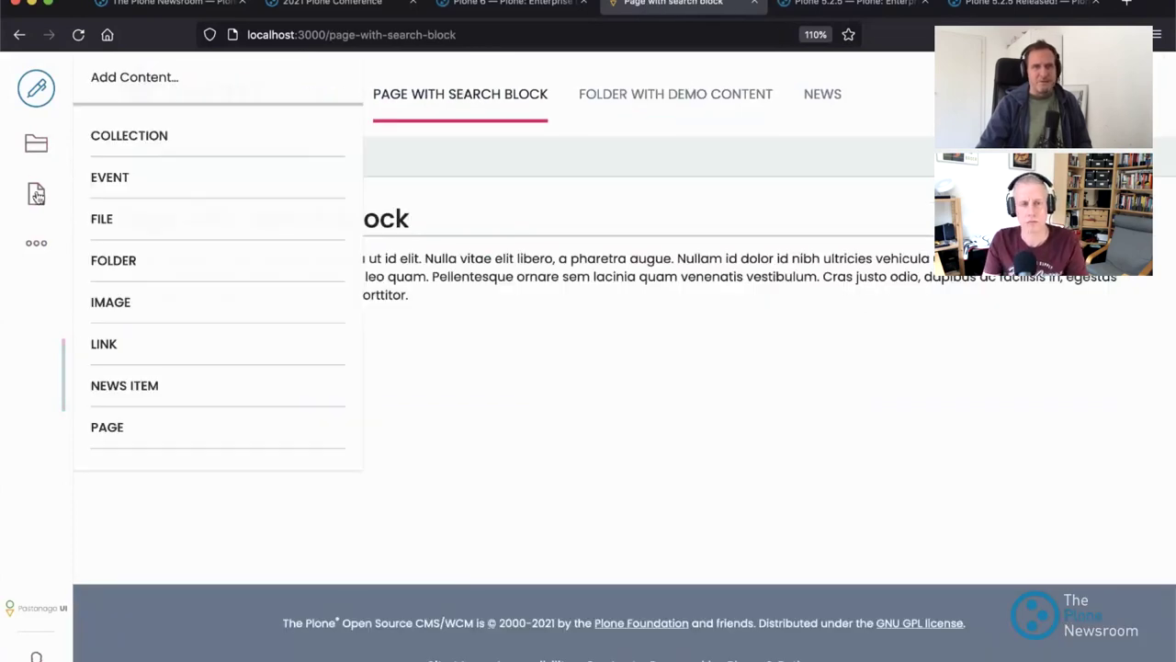
pyautogui.click(36, 89)
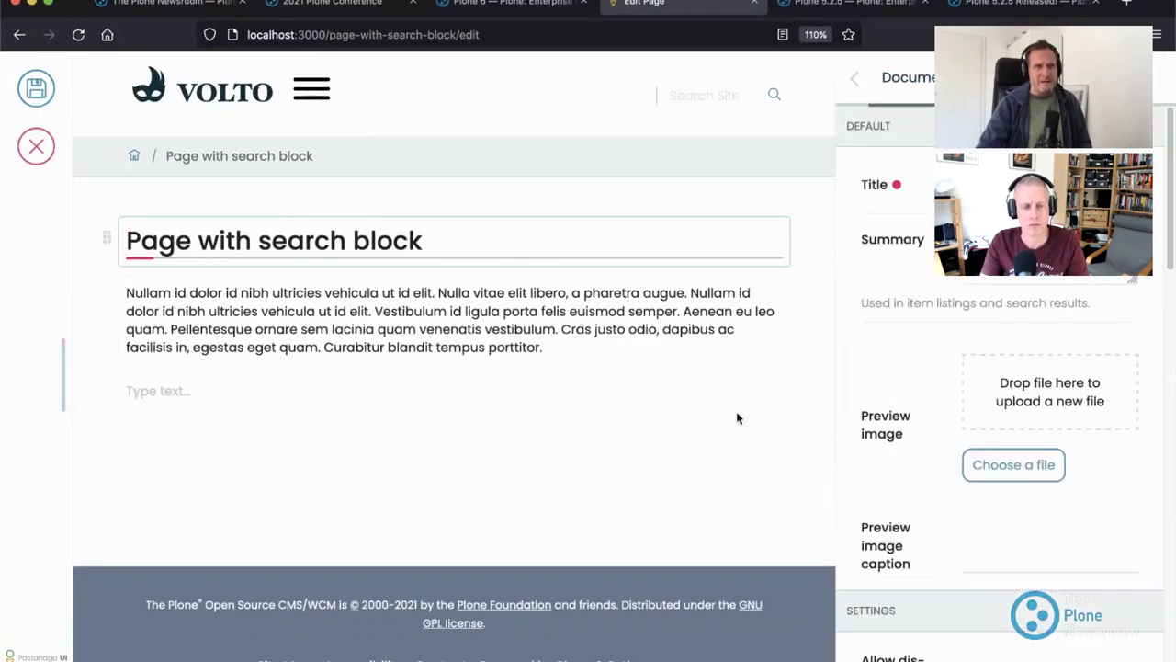
# Step: Insert a Search block from the Common block types into the empty block below the text
pyautogui.click(191, 390)
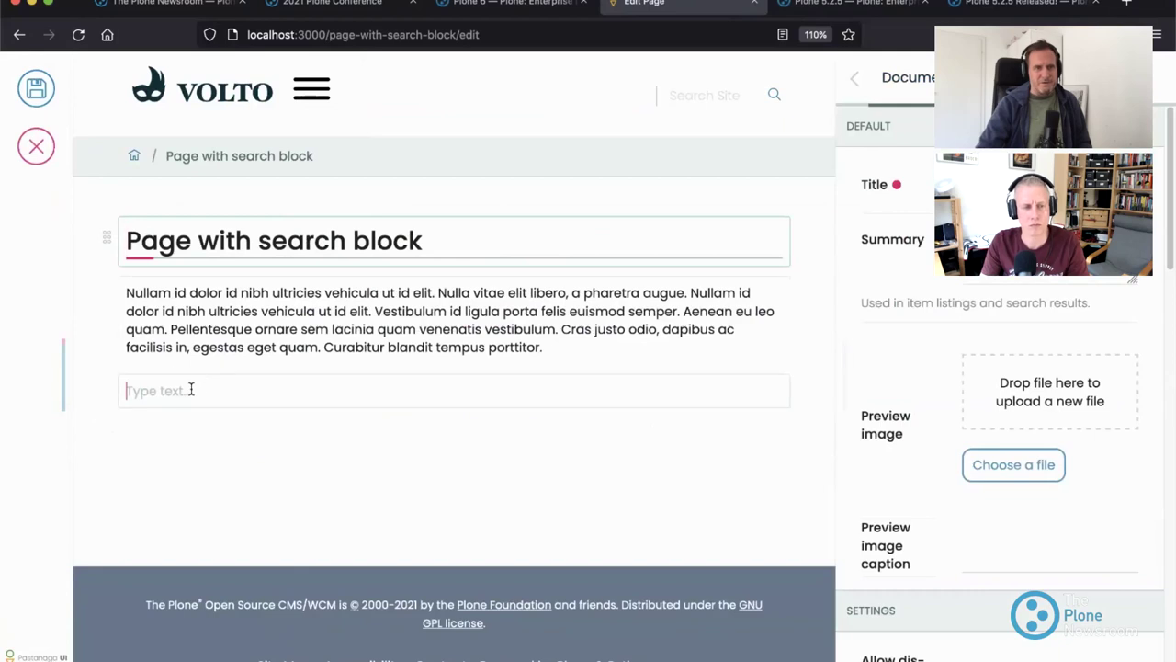
pyautogui.click(100, 391)
pyautogui.click(167, 597)
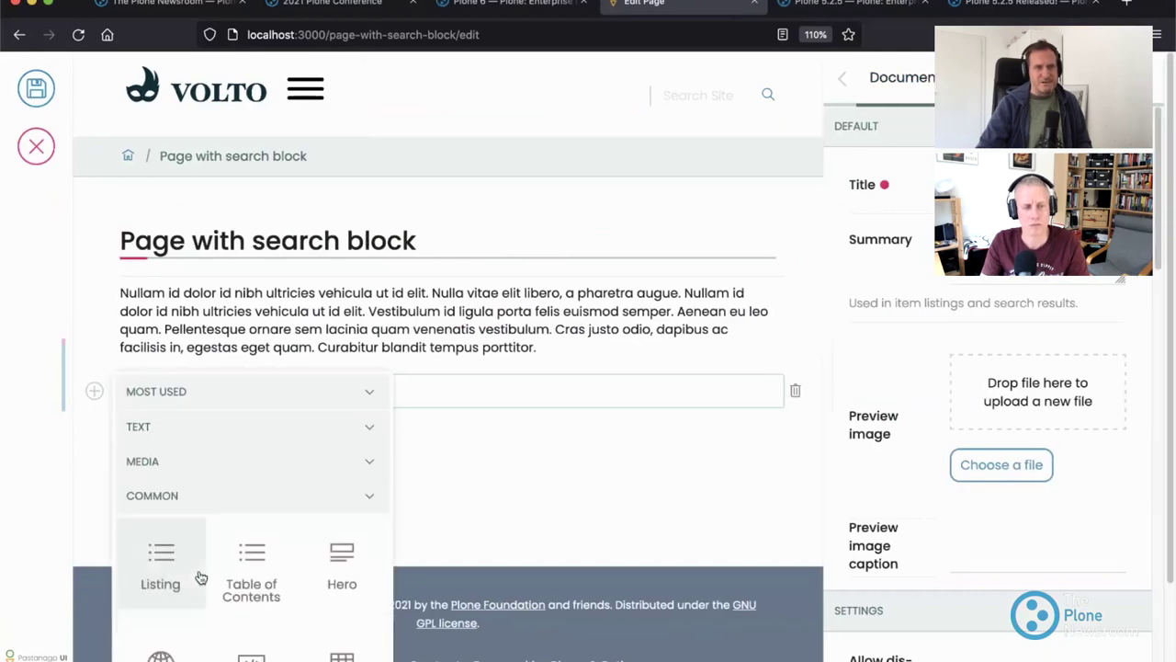
pyautogui.scroll(-2, 183, 588)
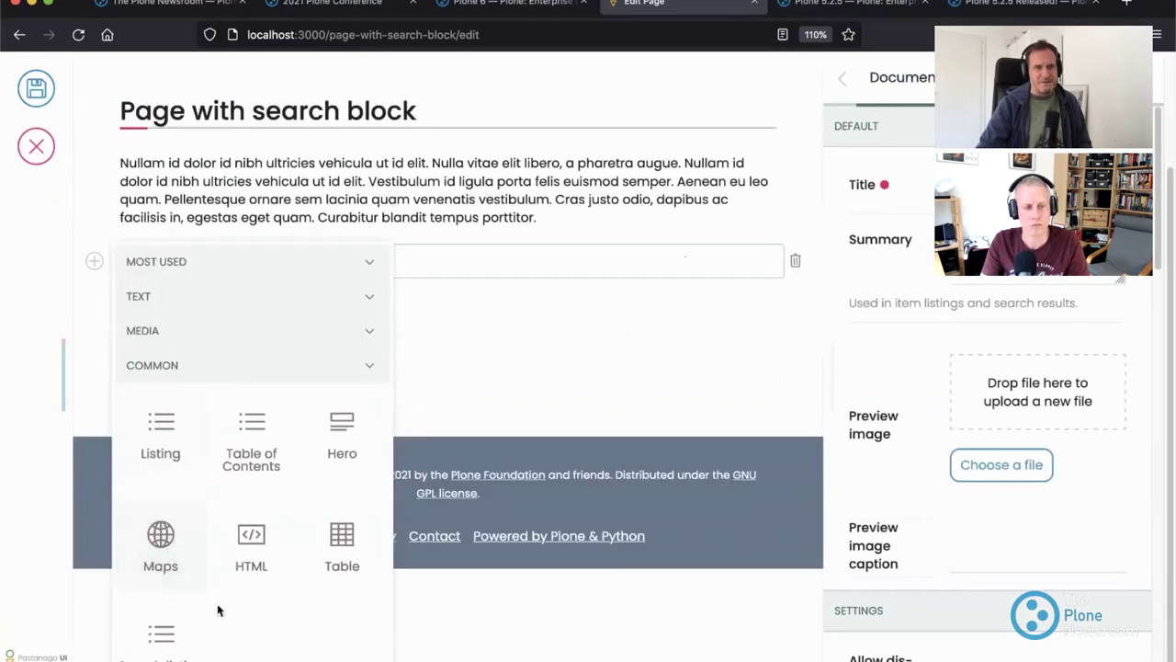
pyautogui.click(154, 656)
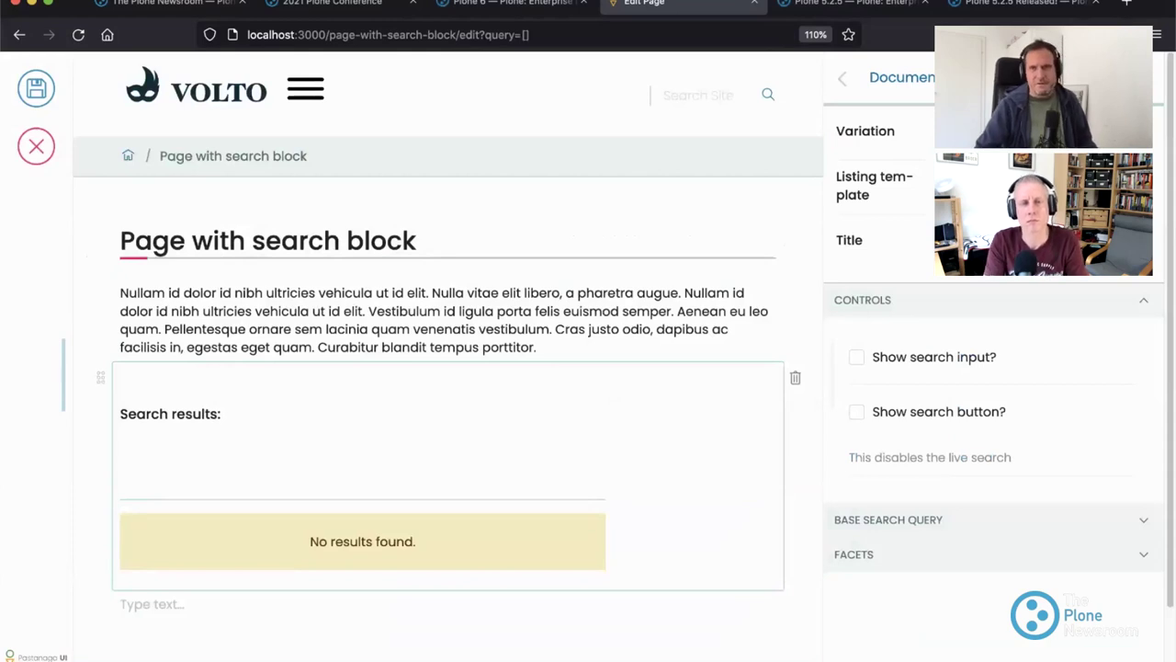
# Step: Title the search block 'Projects'
pyautogui.write('Projects')
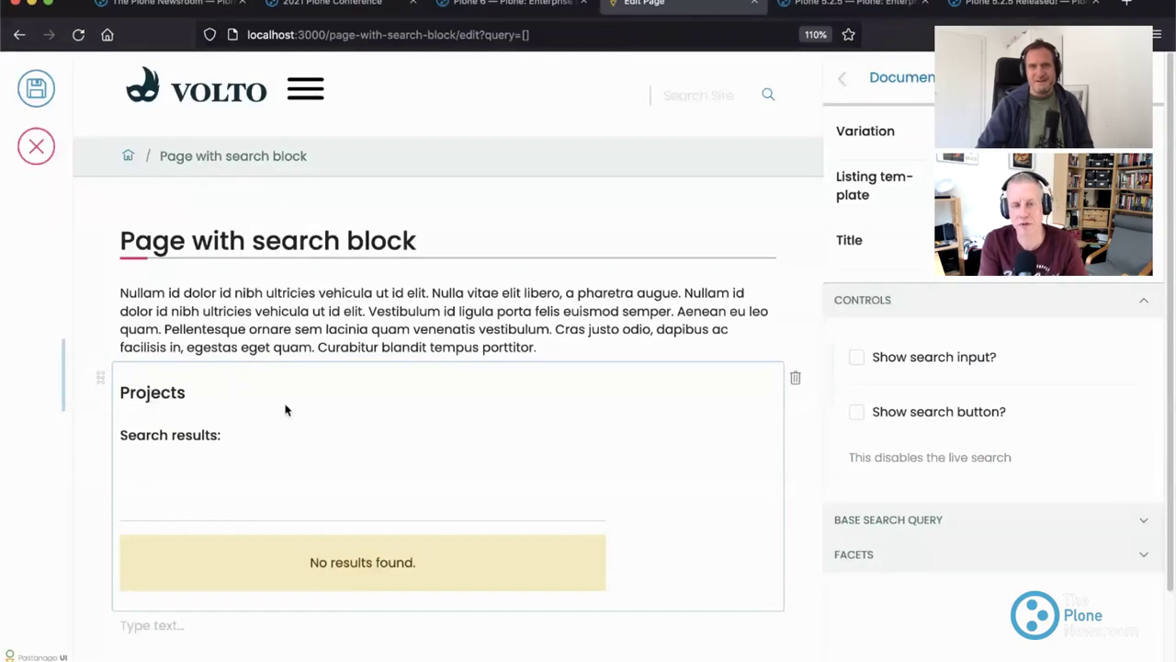
pyautogui.scroll(-1, 964, 288)
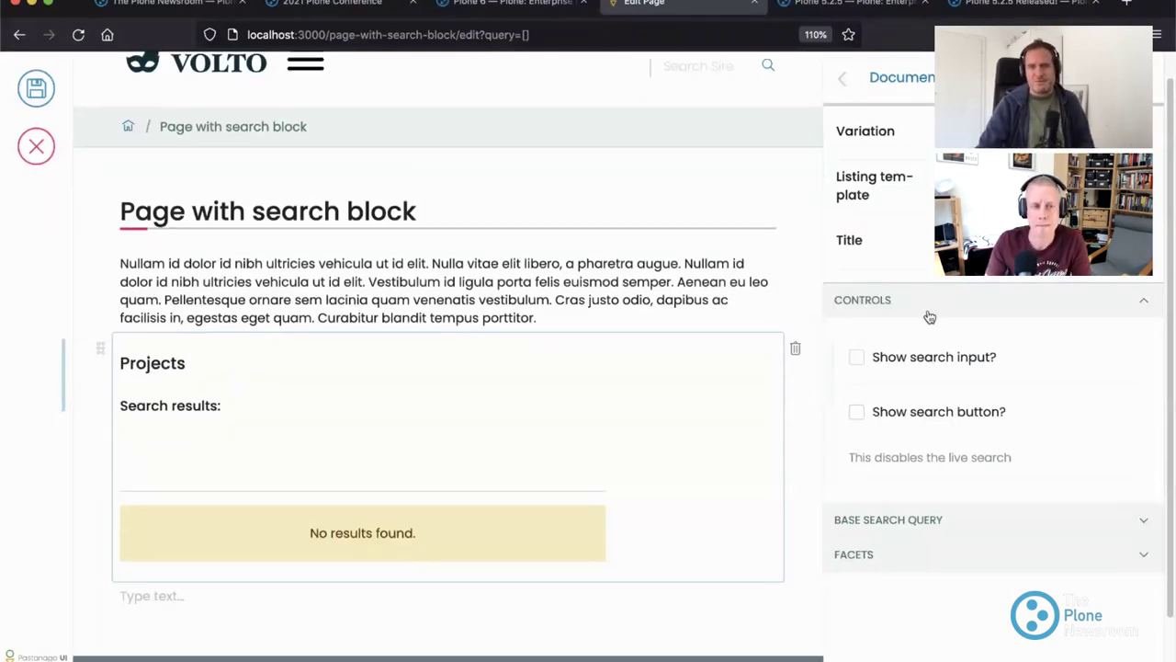
pyautogui.scroll(-2, 936, 501)
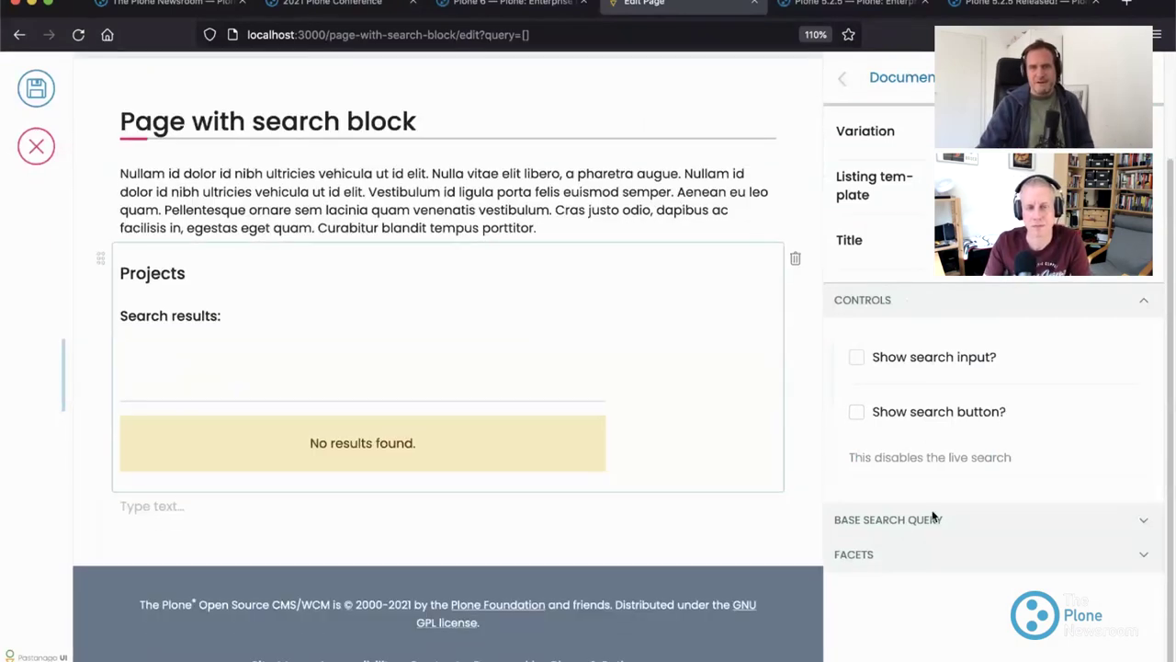
# Step: Add a Type criterion to the base search query restricting results to Page items
pyautogui.click(932, 518)
pyautogui.scroll(-1, 1025, 514)
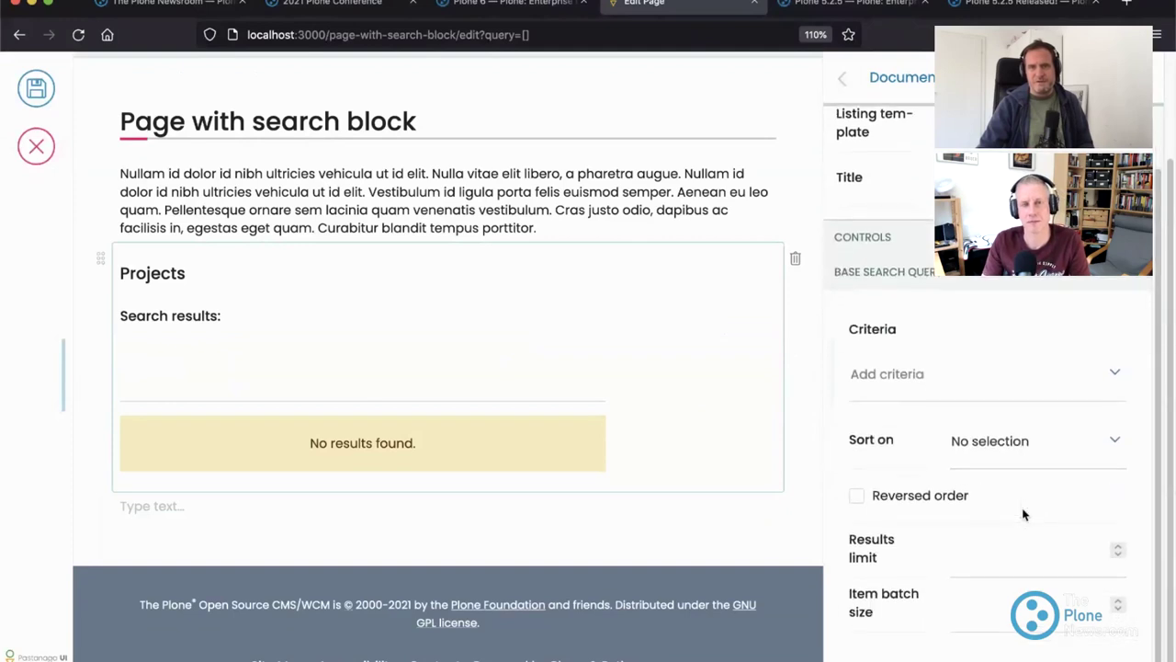
pyautogui.click(888, 281)
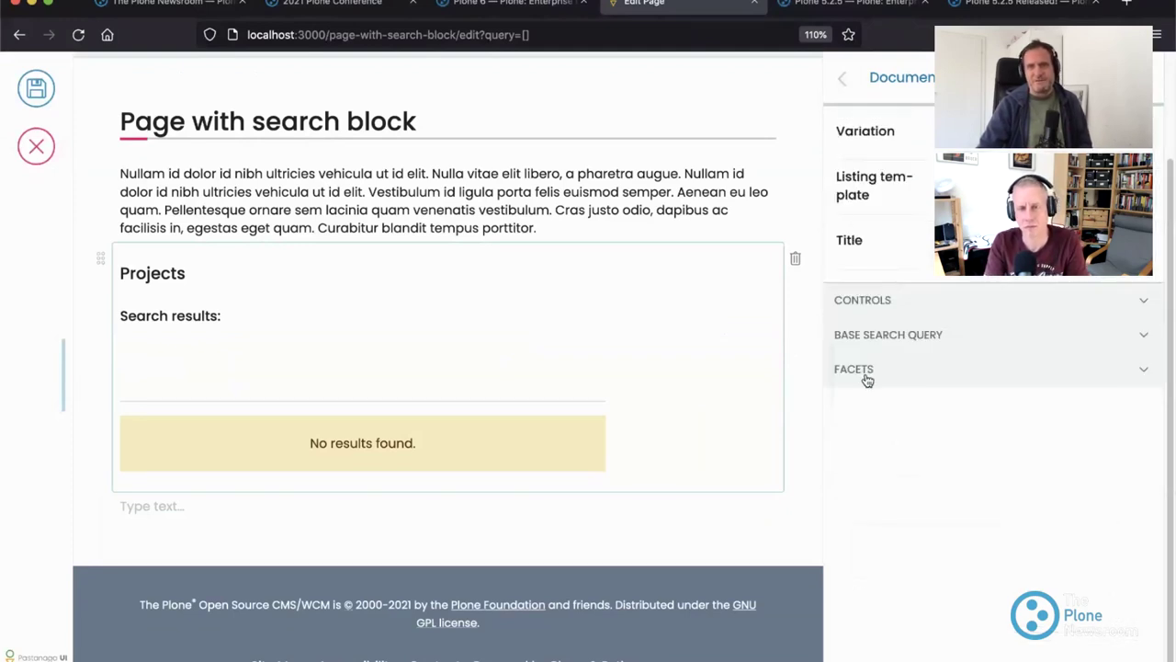
pyautogui.click(882, 336)
pyautogui.scroll(-1, 938, 376)
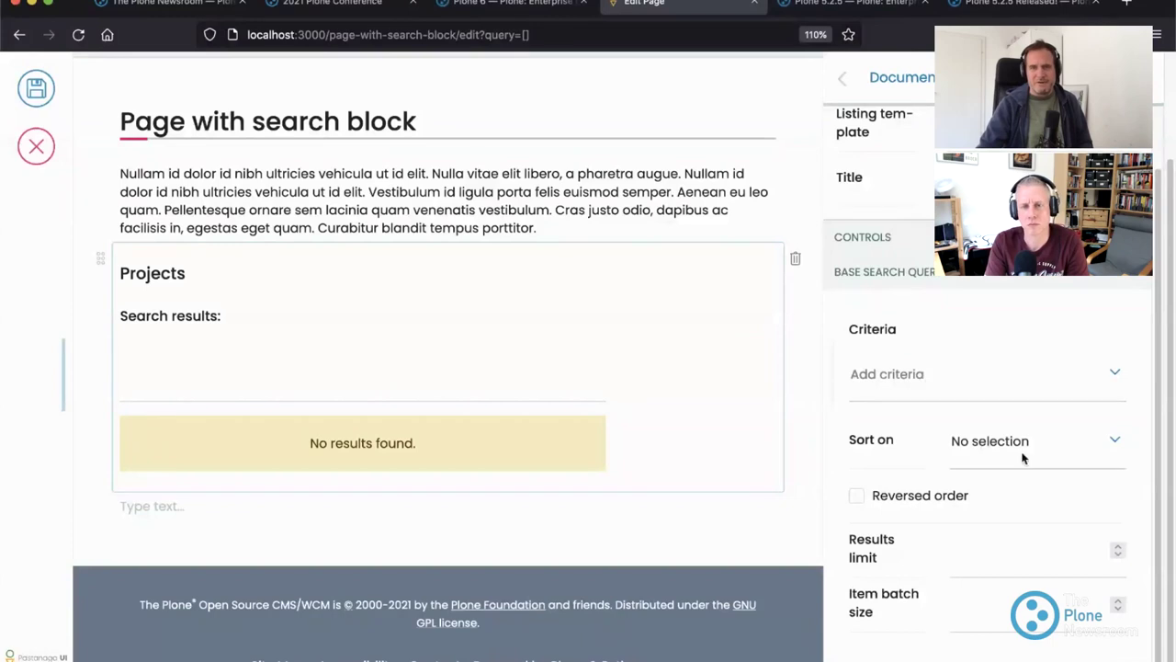
pyautogui.click(916, 386)
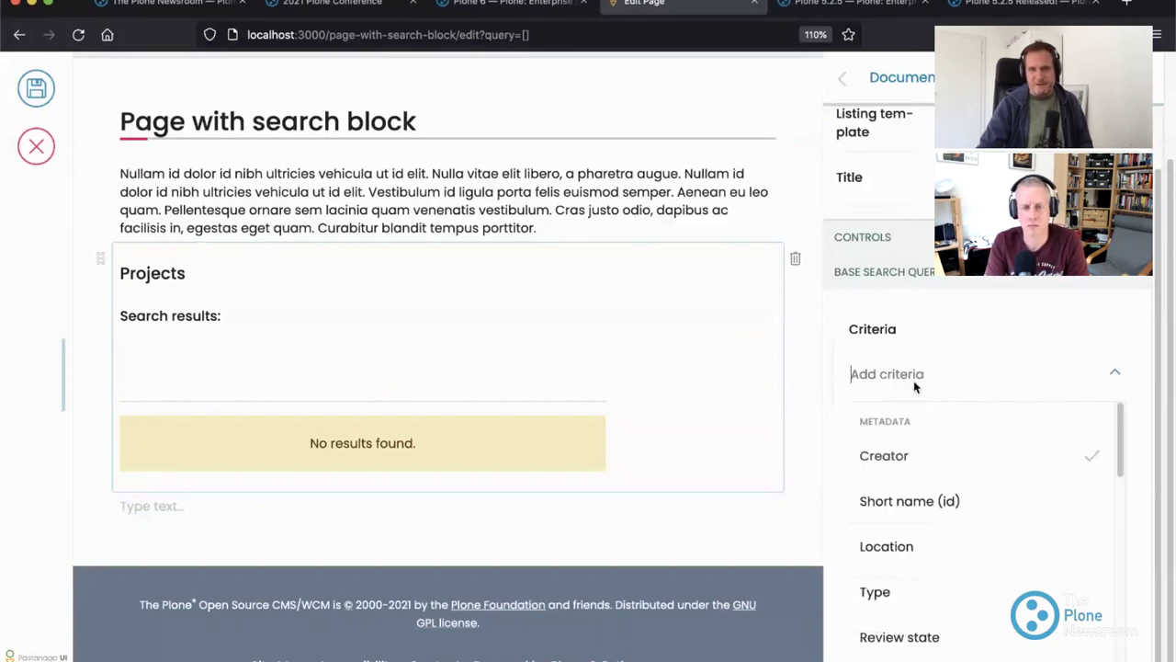
pyautogui.click(880, 591)
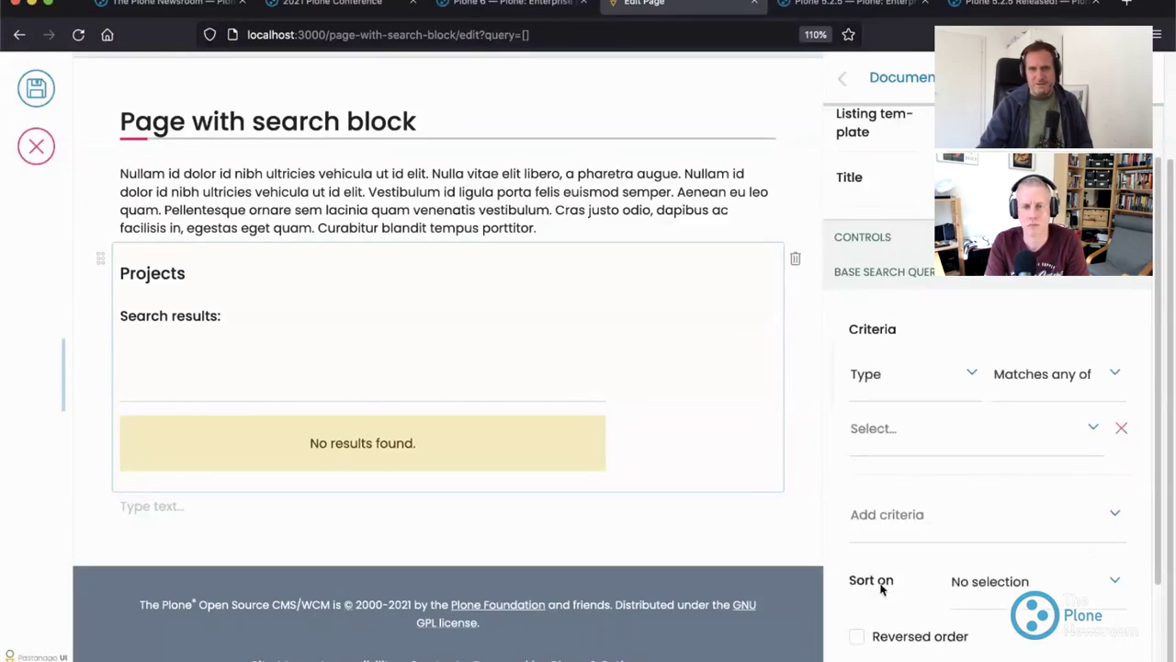
pyautogui.click(954, 429)
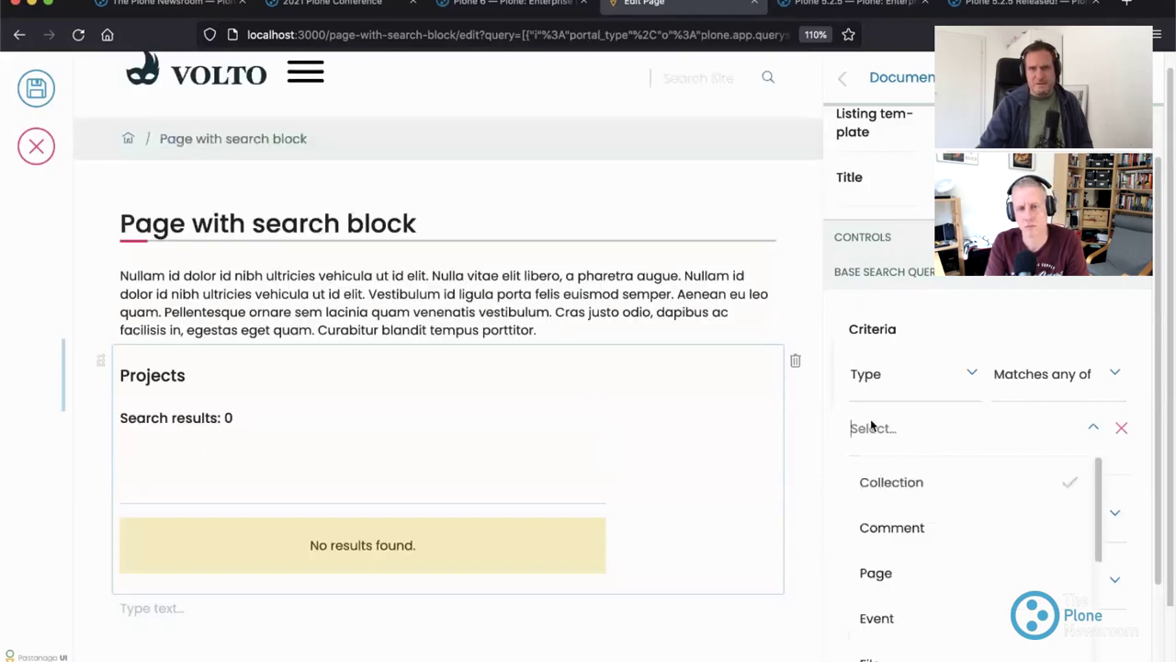
pyautogui.click(876, 572)
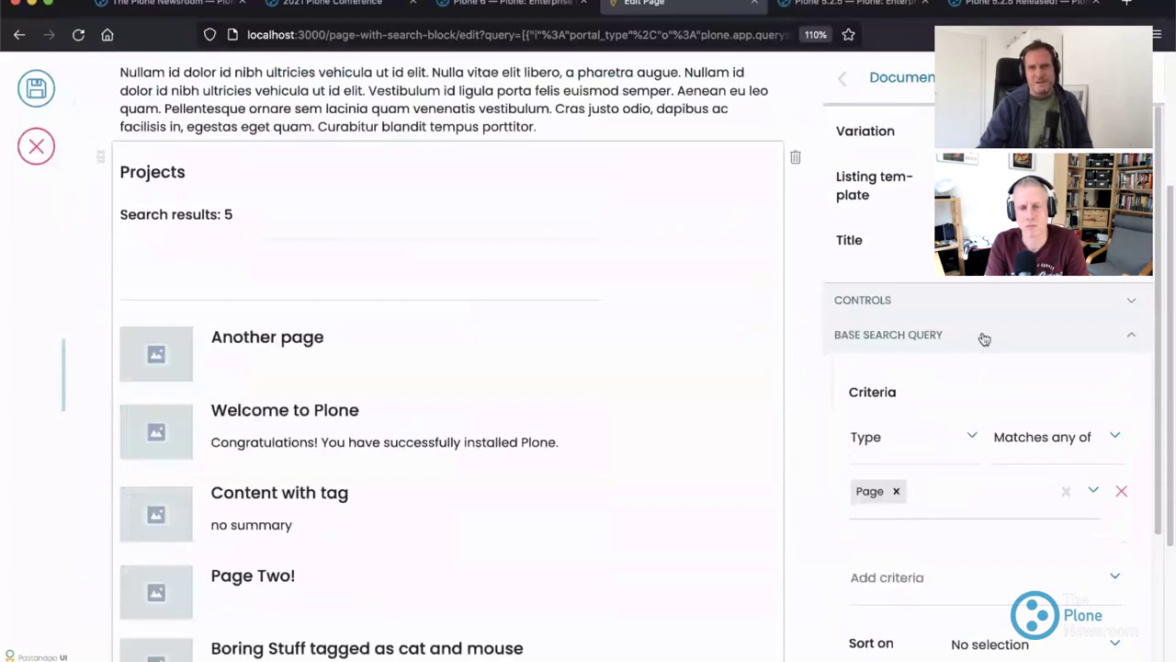
# Step: Sort the Projects results on Creation date and collapse the base search query settings
pyautogui.scroll(-3, 984, 339)
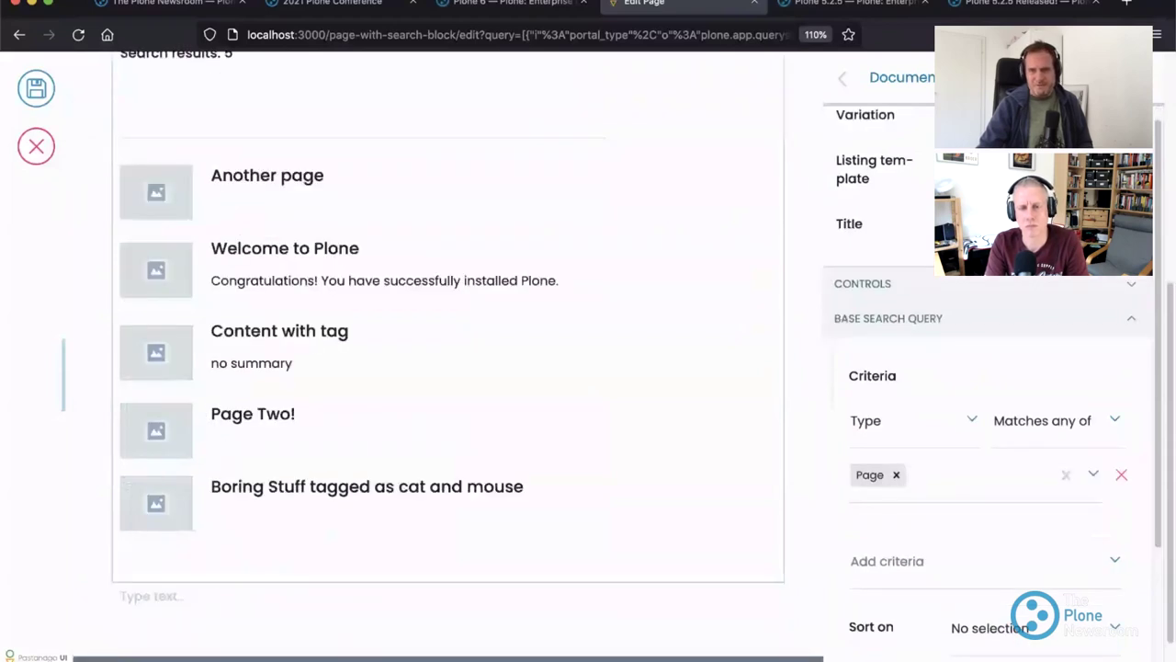
pyautogui.scroll(-2, 890, 477)
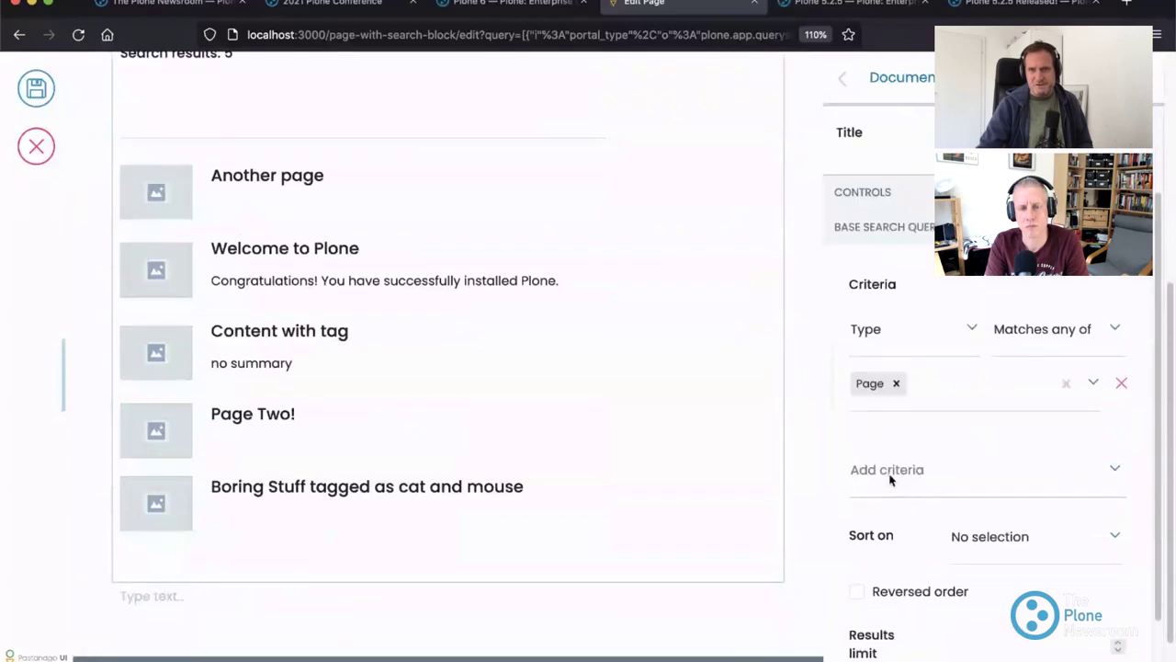
pyautogui.click(988, 537)
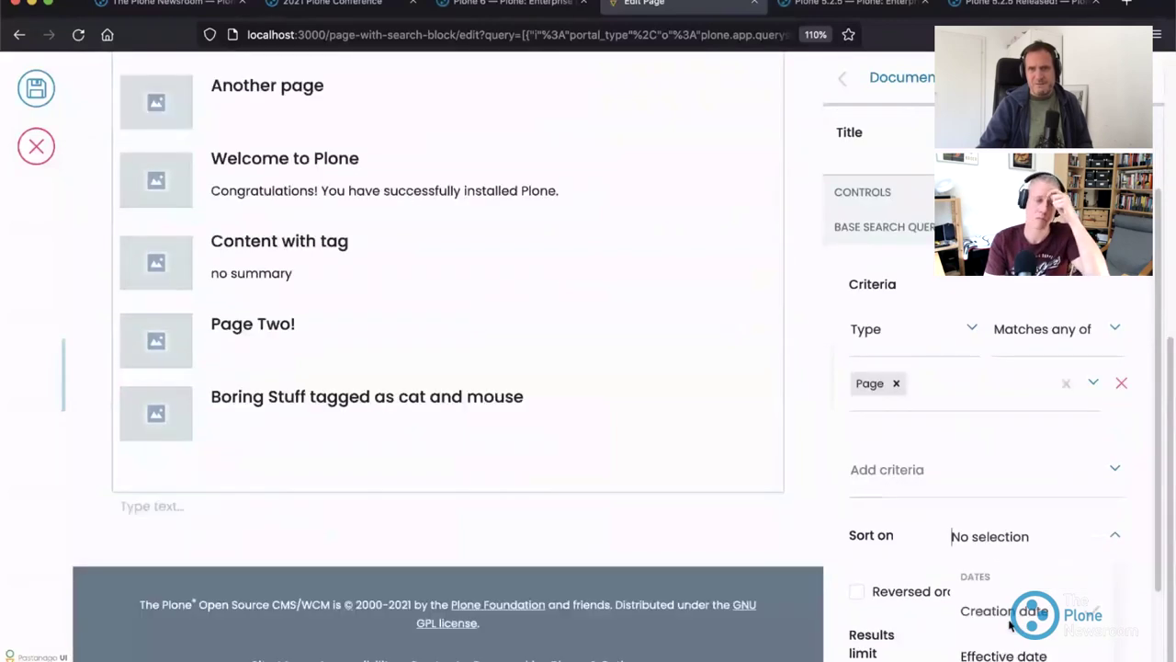
pyautogui.scroll(1, 1012, 643)
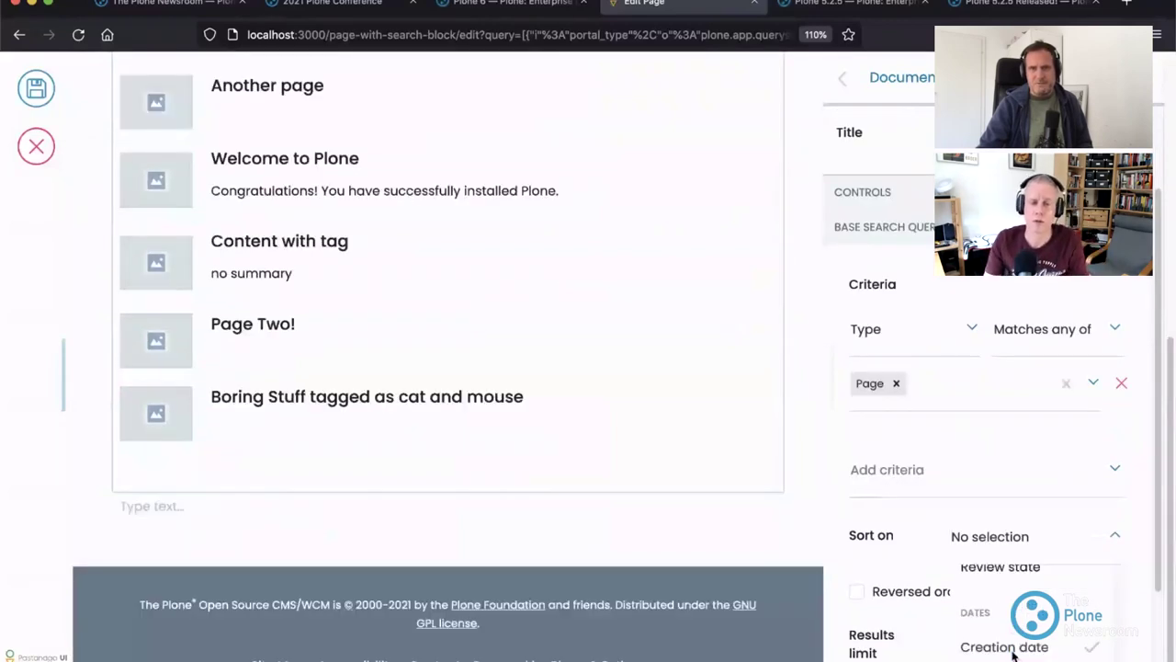
pyautogui.click(1011, 647)
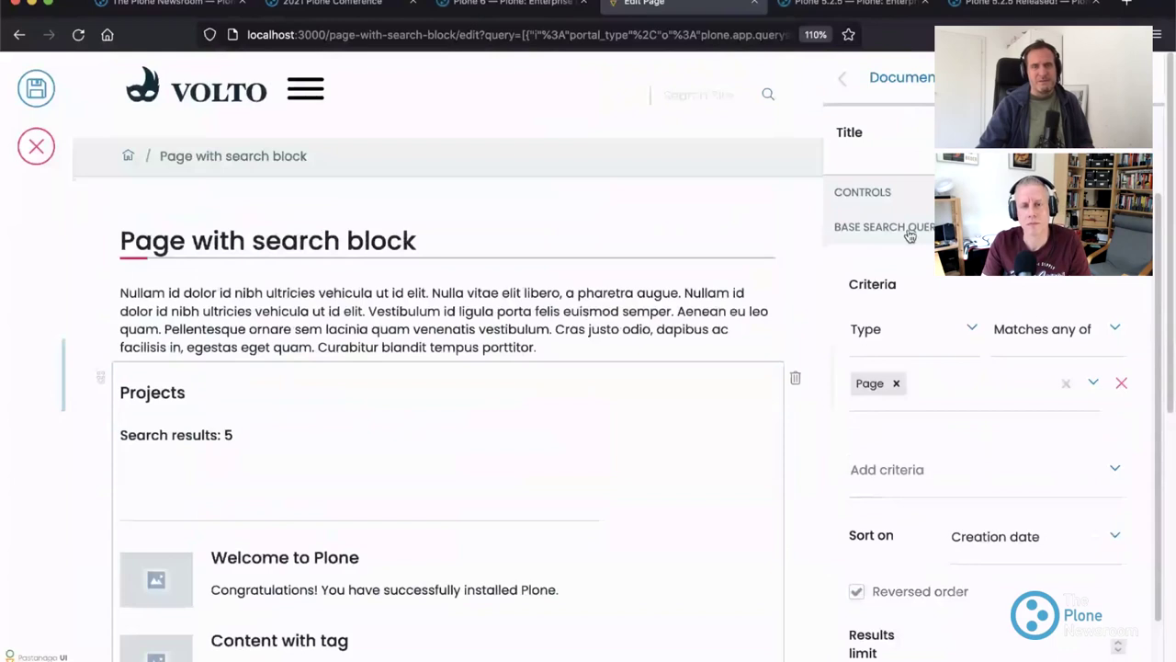
pyautogui.click(909, 236)
pyautogui.scroll(-5, 450, 447)
pyautogui.scroll(1, 475, 305)
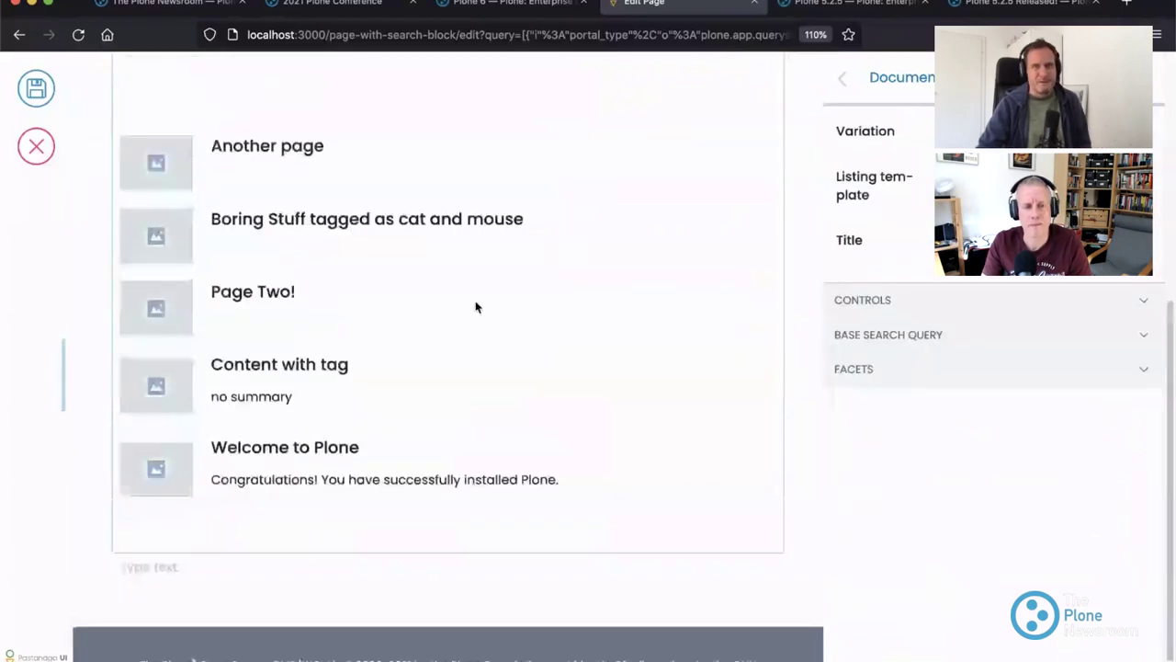
# Step: Expand the search block's FACETS section in the sidebar, still empty of facets
pyautogui.scroll(1, 475, 307)
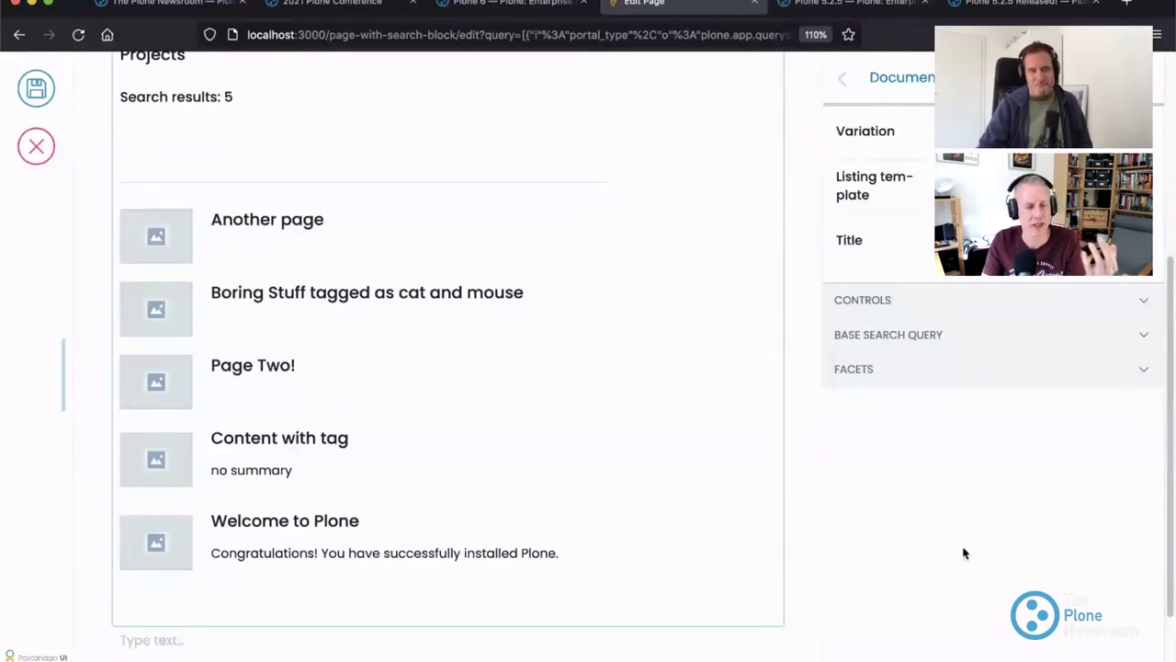
pyautogui.scroll(-2, 963, 546)
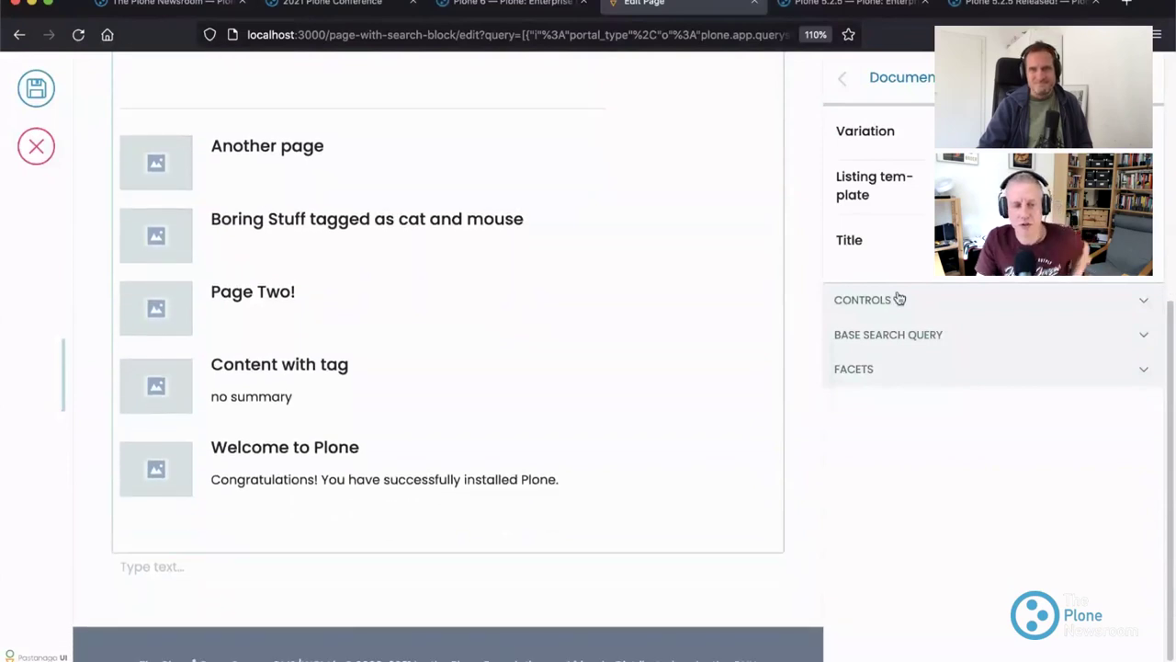
pyautogui.scroll(-1, 869, 331)
pyautogui.click(867, 371)
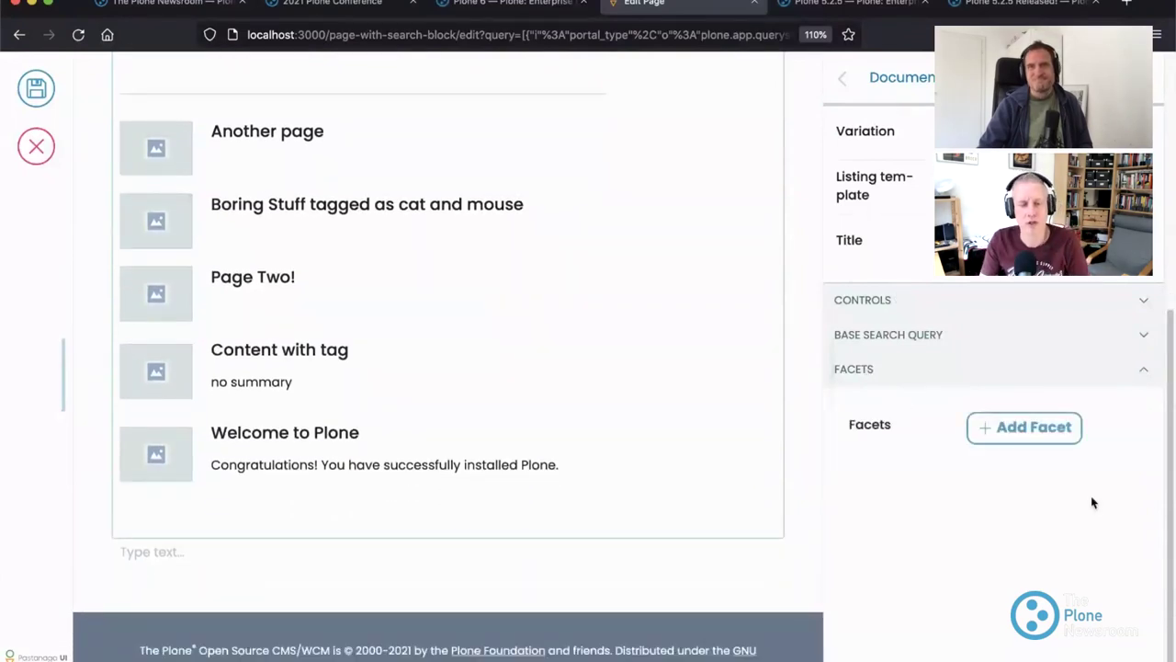
# Step: Add a first facet labelled 'Keywords' to the search block
pyautogui.click(1027, 428)
pyautogui.scroll(-1, 992, 546)
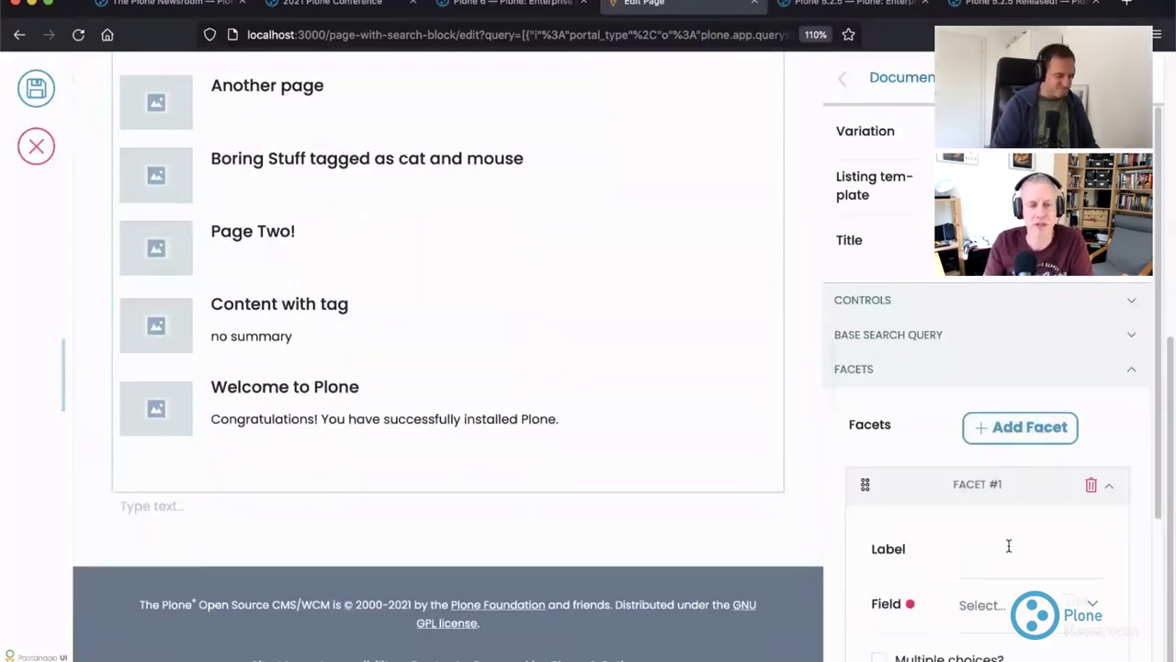
pyautogui.click(1008, 546)
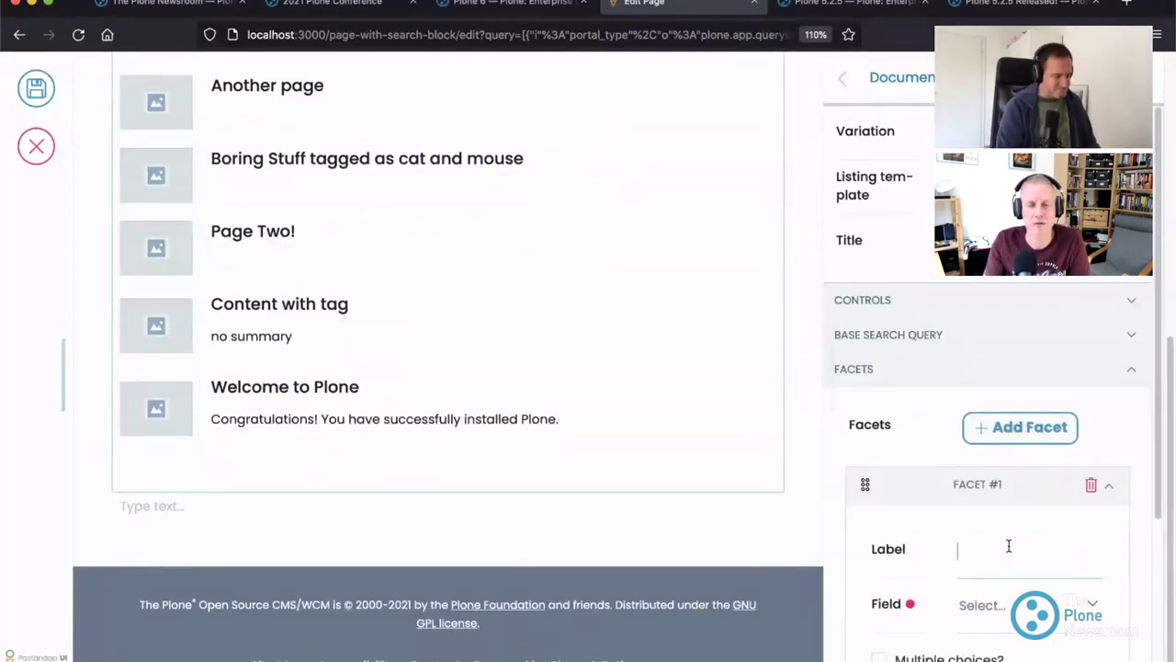
pyautogui.write('Keywords')
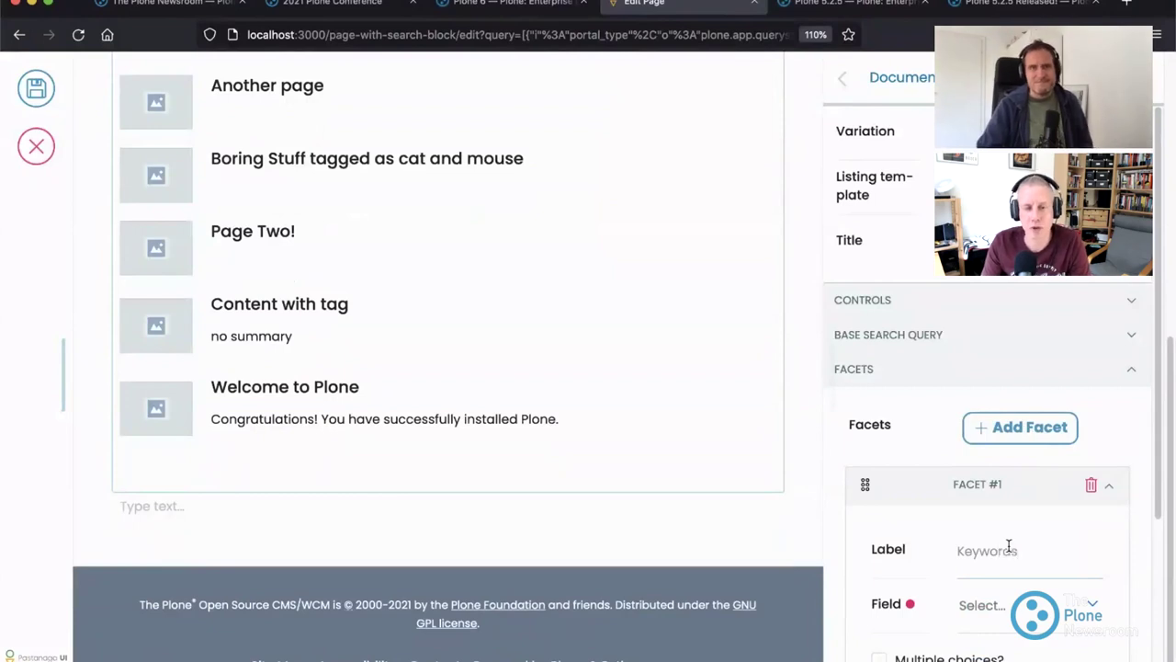
pyautogui.scroll(-2, 1011, 546)
pyautogui.scroll(4, 611, 405)
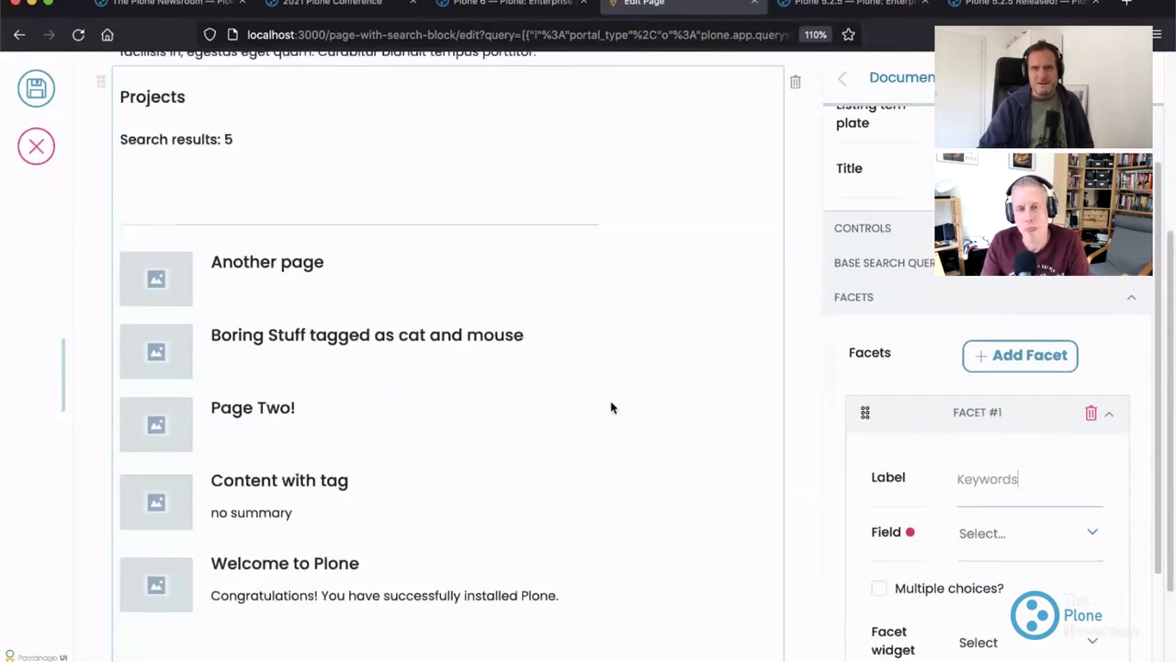
pyautogui.scroll(-2, 1011, 570)
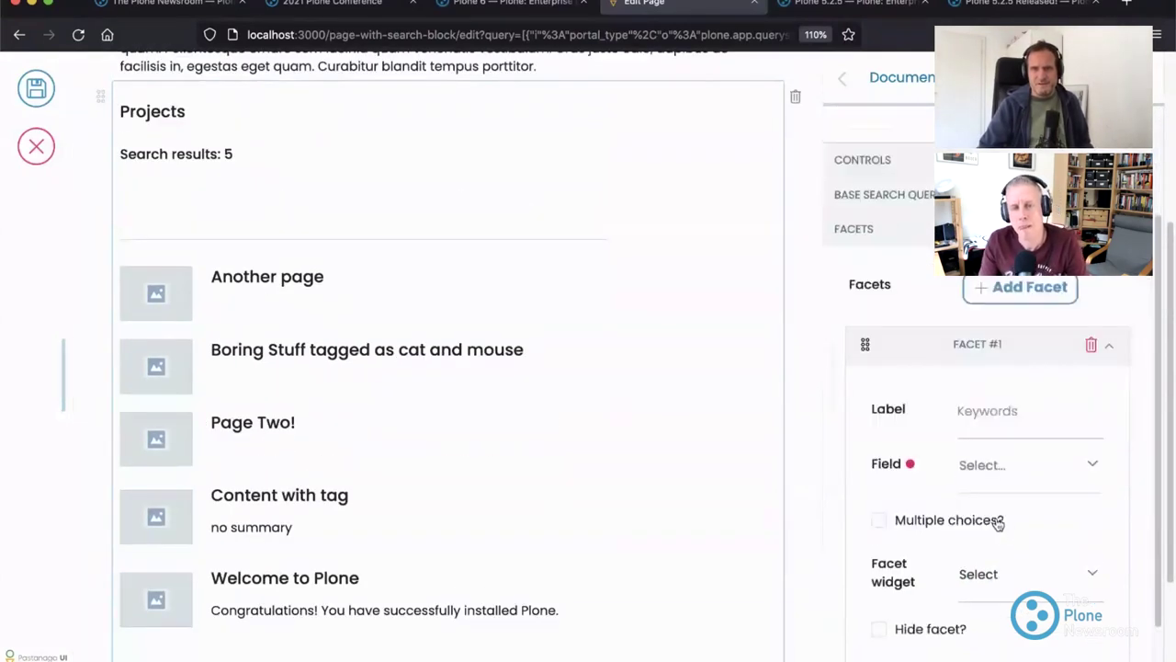
# Step: Base the Keywords facet on the Tag field with multiple choices shown as checkboxes
pyautogui.click(1047, 451)
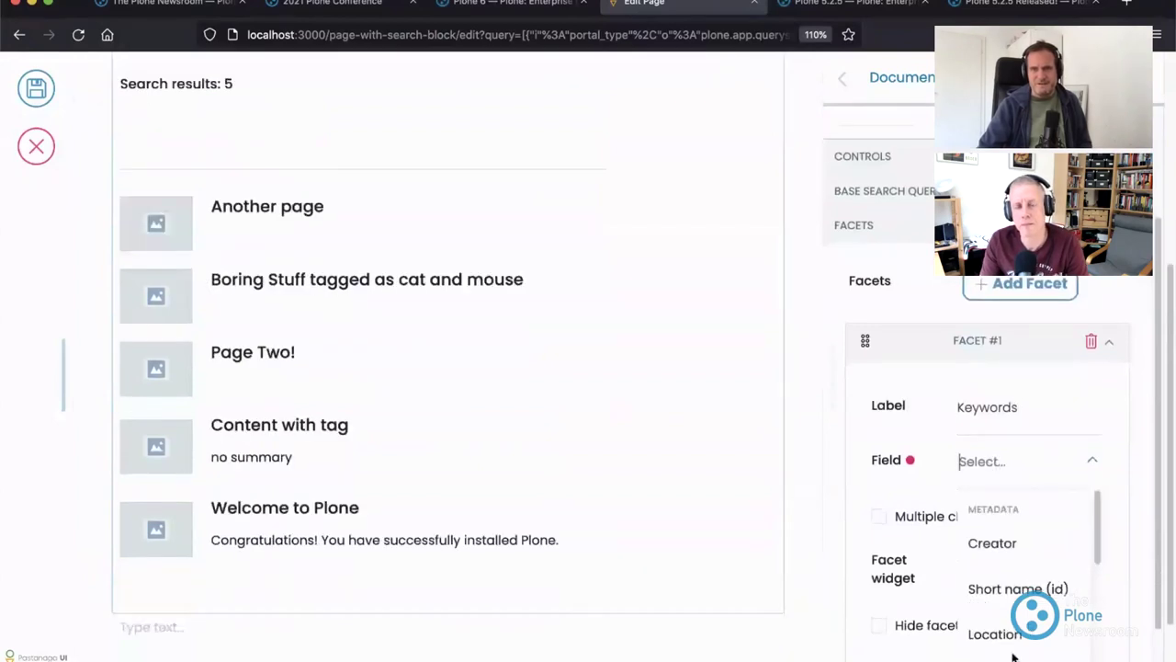
pyautogui.scroll(-5, 1012, 634)
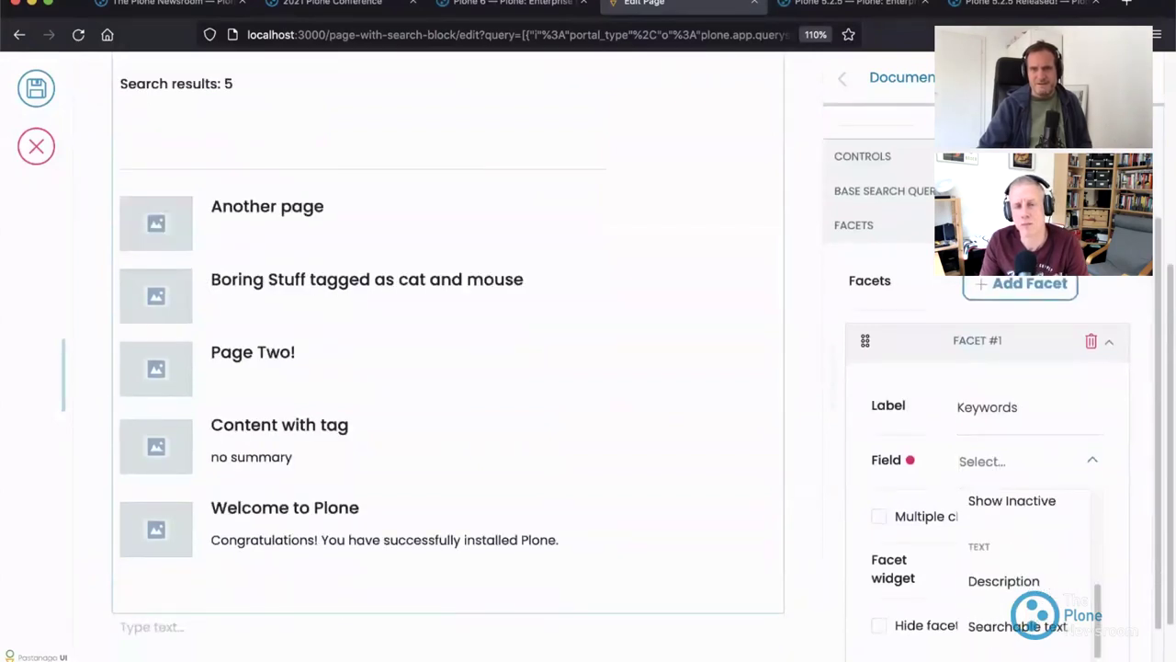
pyautogui.click(1011, 634)
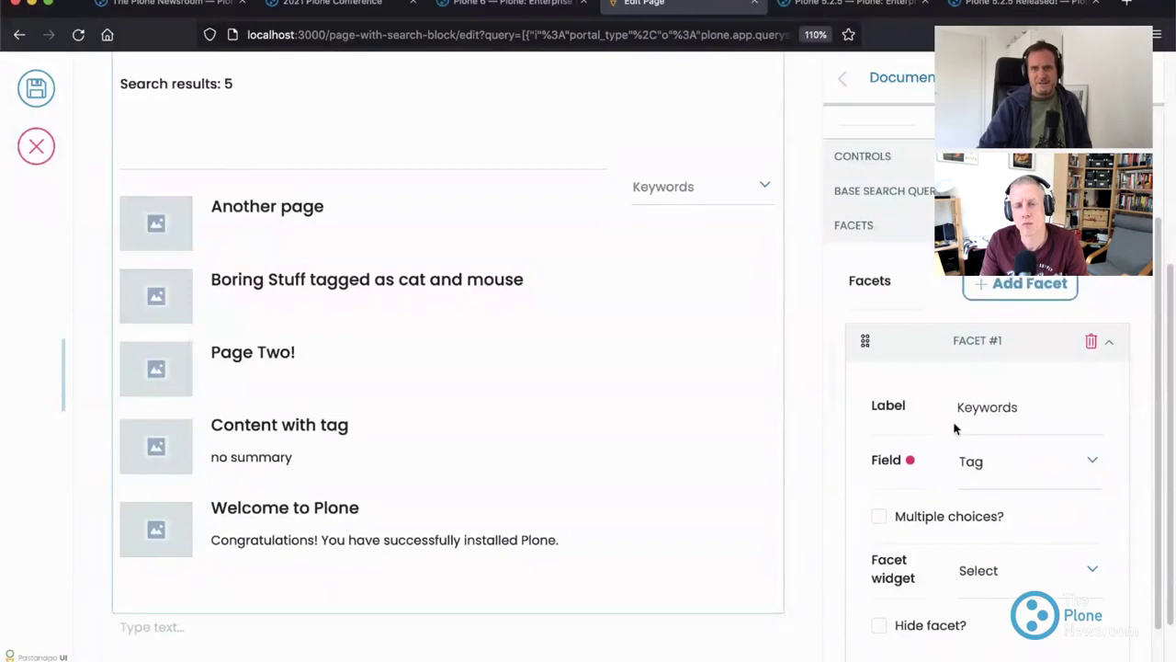
pyautogui.scroll(-1, 953, 426)
pyautogui.scroll(-2, 956, 478)
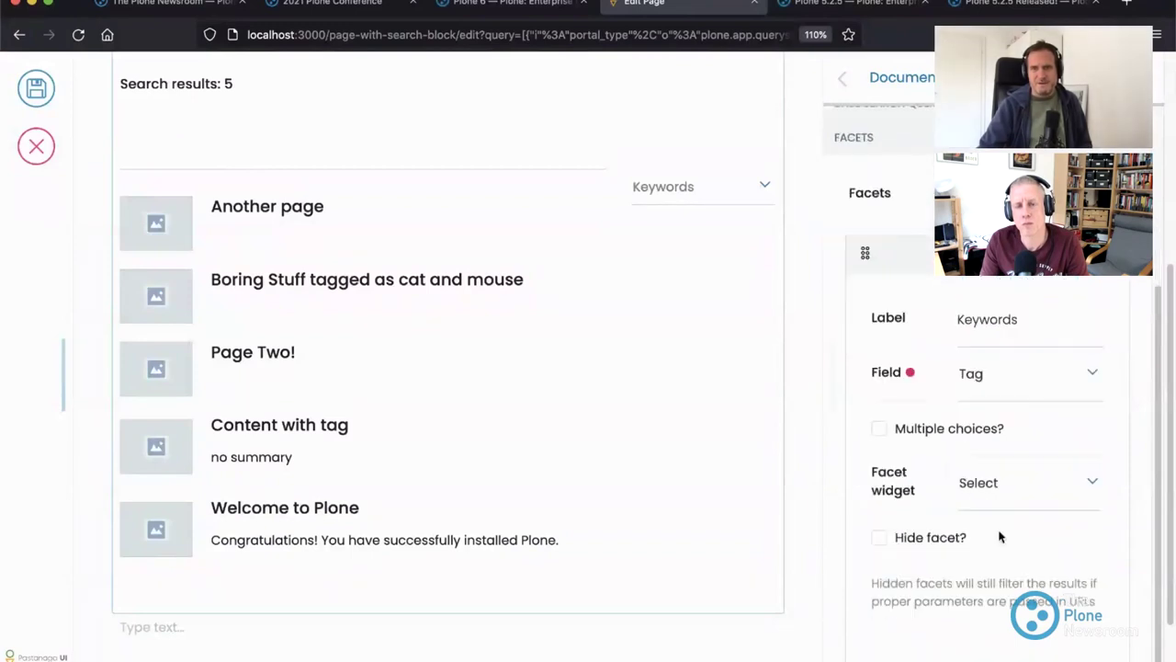
pyautogui.click(905, 432)
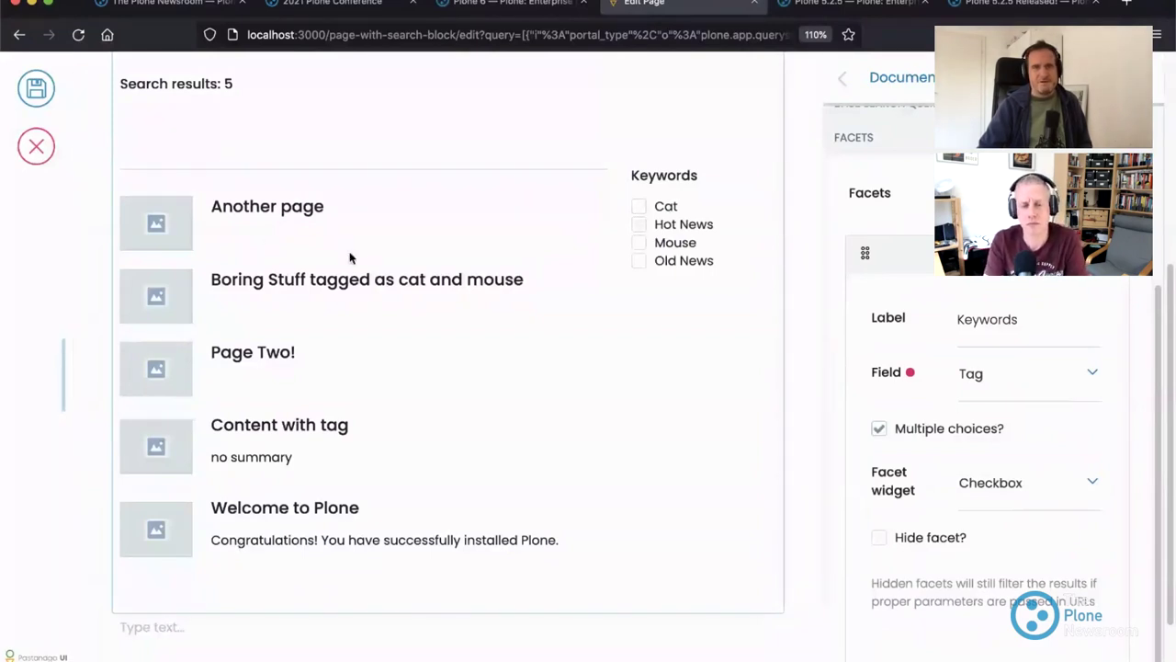
pyautogui.scroll(1, 350, 259)
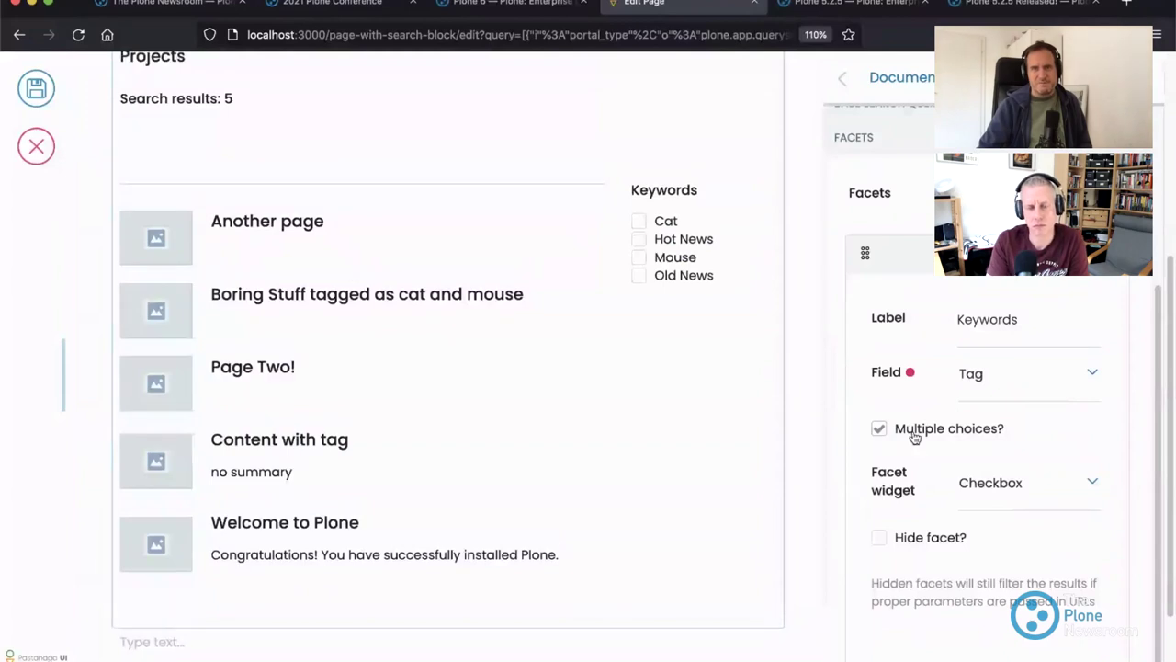
pyautogui.click(913, 436)
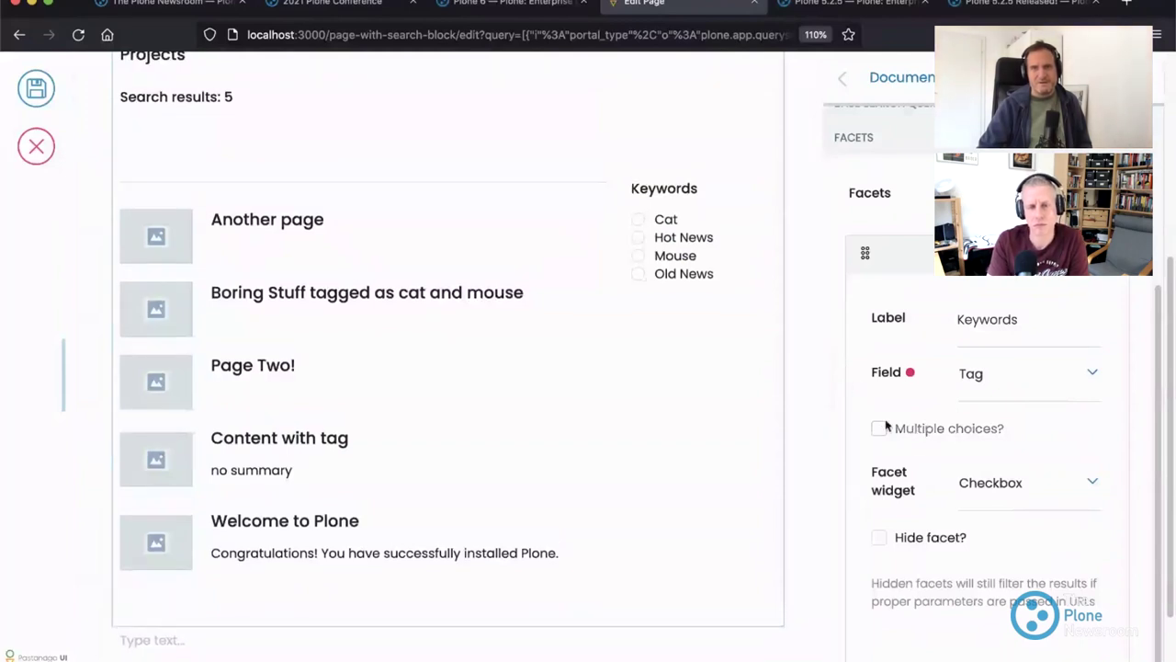
pyautogui.click(914, 433)
pyautogui.click(1011, 487)
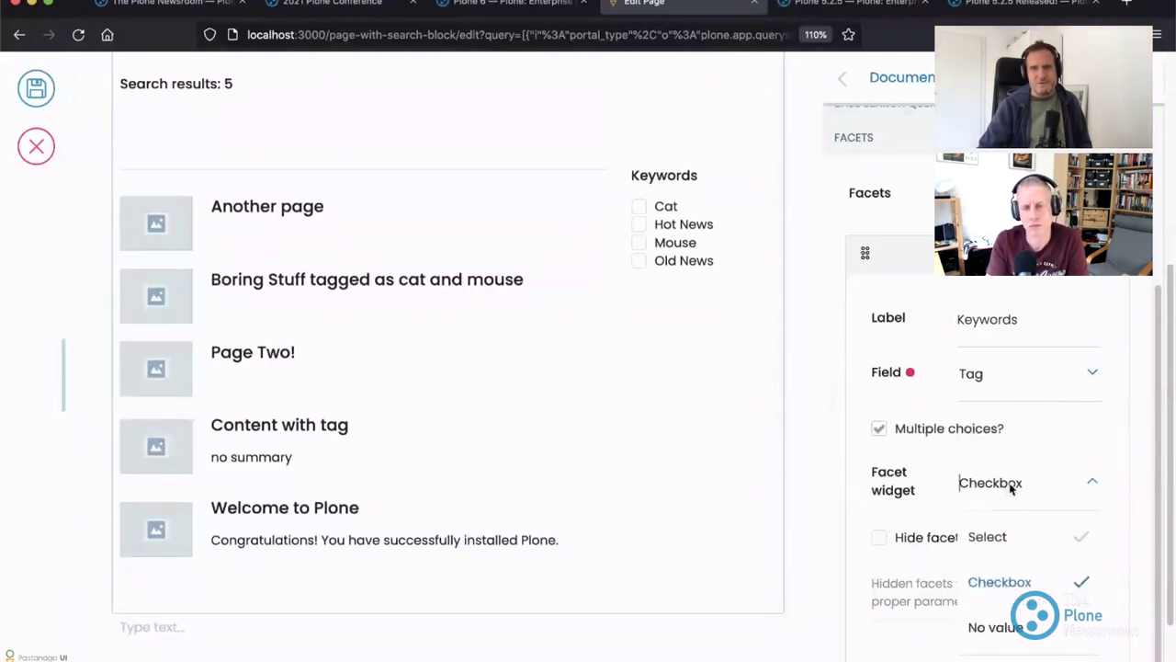
pyautogui.click(1013, 484)
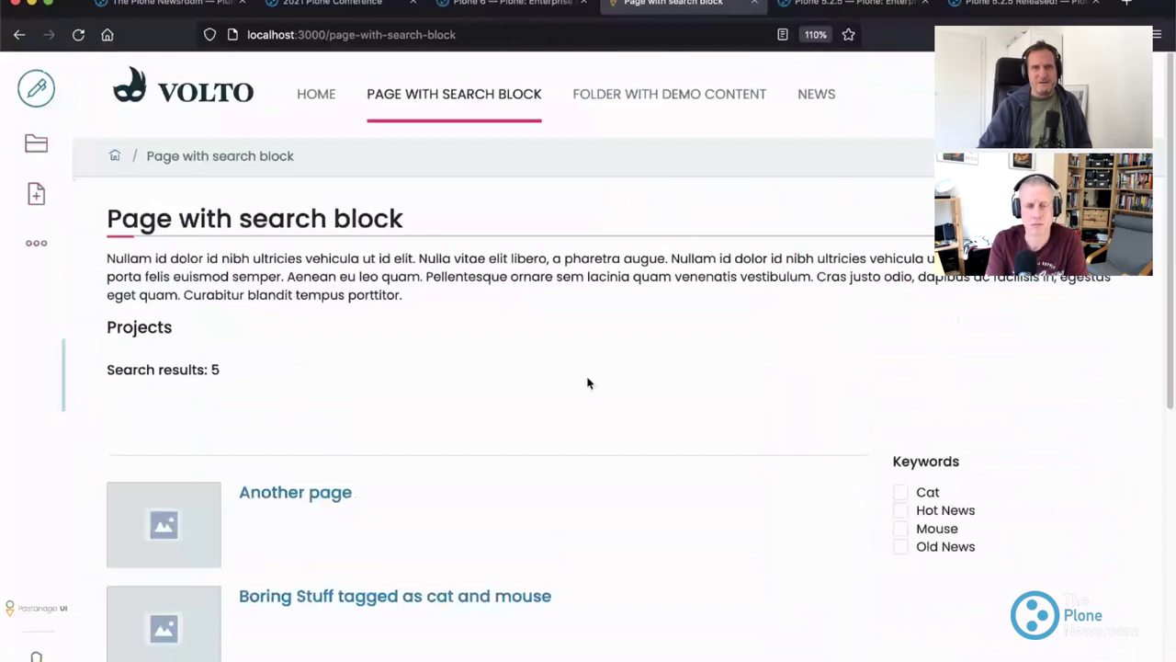
# Step: Filter the Projects results by ticking the Cat, Hot News and Mouse keywords
pyautogui.scroll(-3, 589, 383)
pyautogui.click(900, 218)
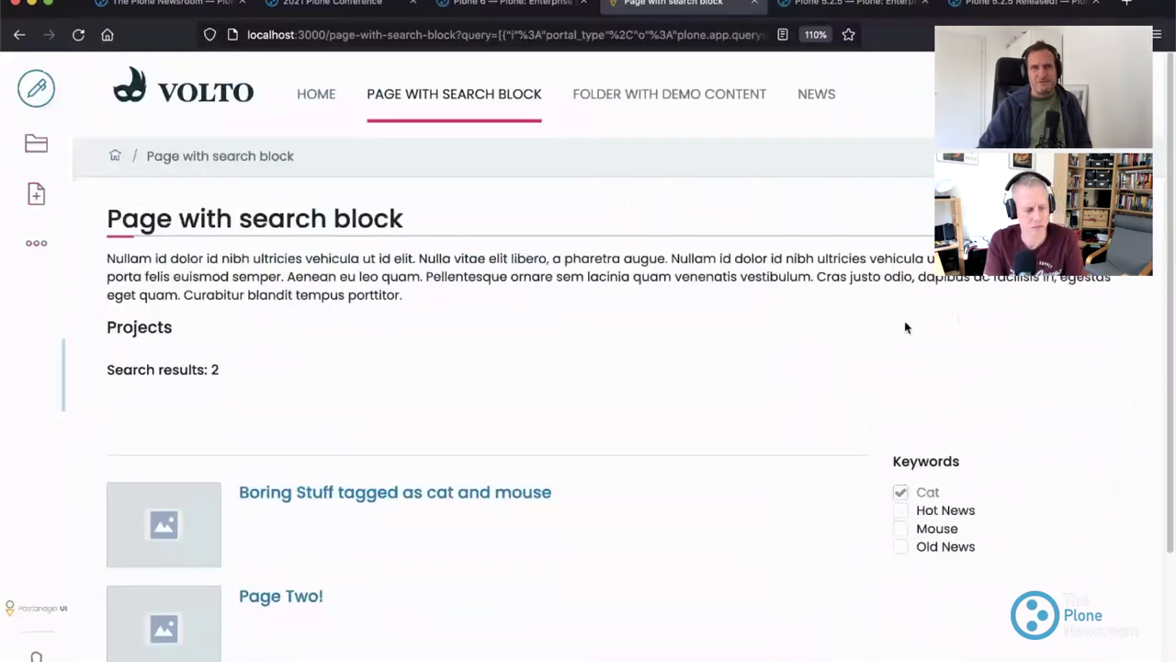
pyautogui.scroll(-2, 905, 327)
pyautogui.click(925, 393)
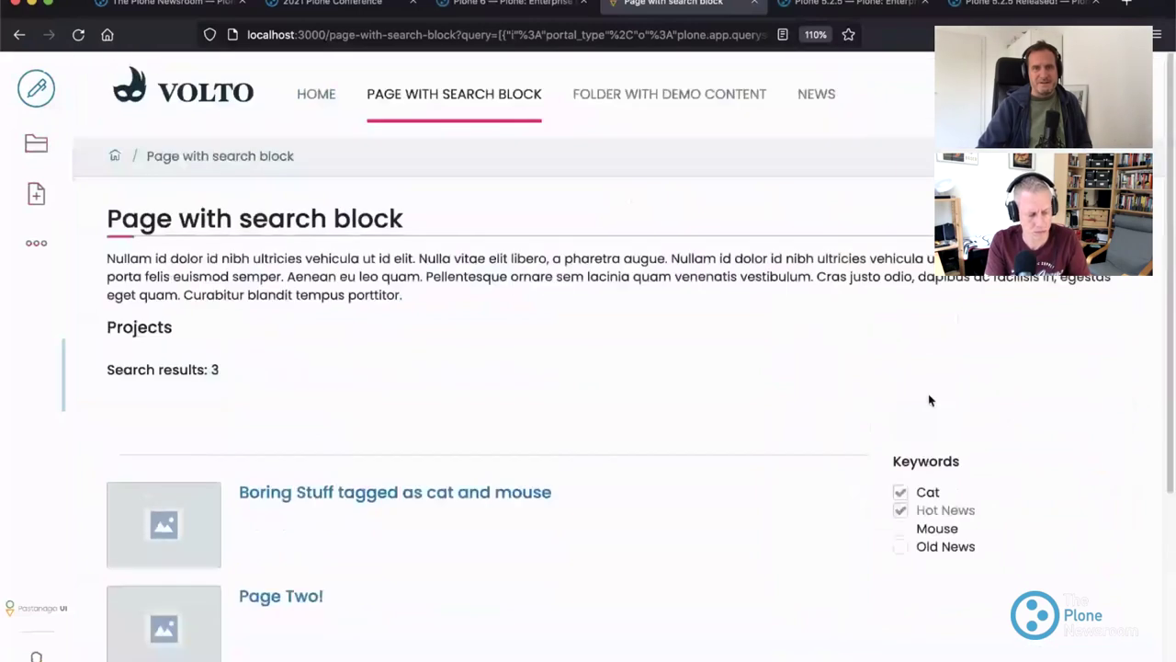
pyautogui.scroll(-2, 930, 403)
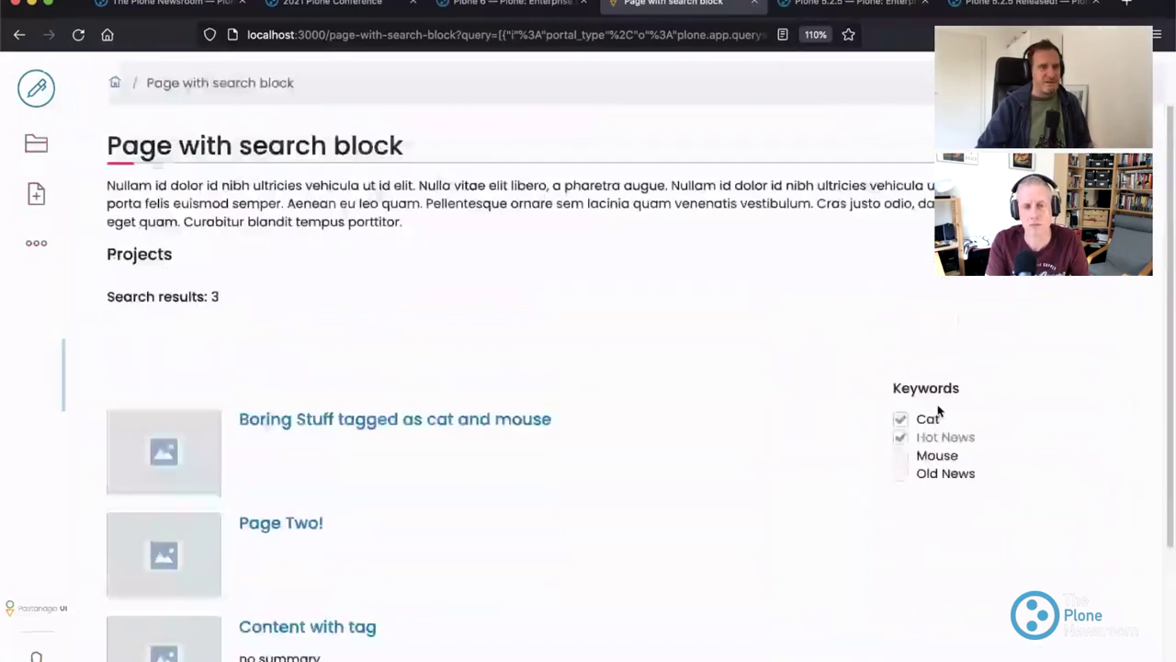
pyautogui.click(930, 455)
pyautogui.scroll(-5, 806, 398)
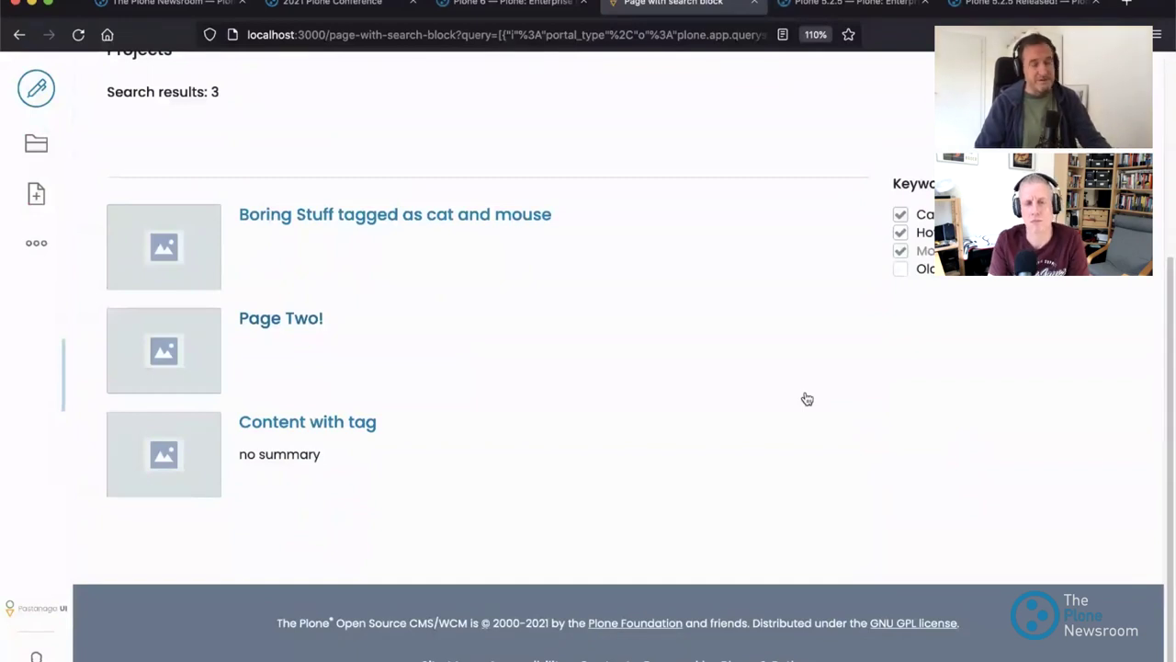
# Step: Untick Mouse and Cat and tick Old News, leaving Another page and Content with tag
pyautogui.click(900, 251)
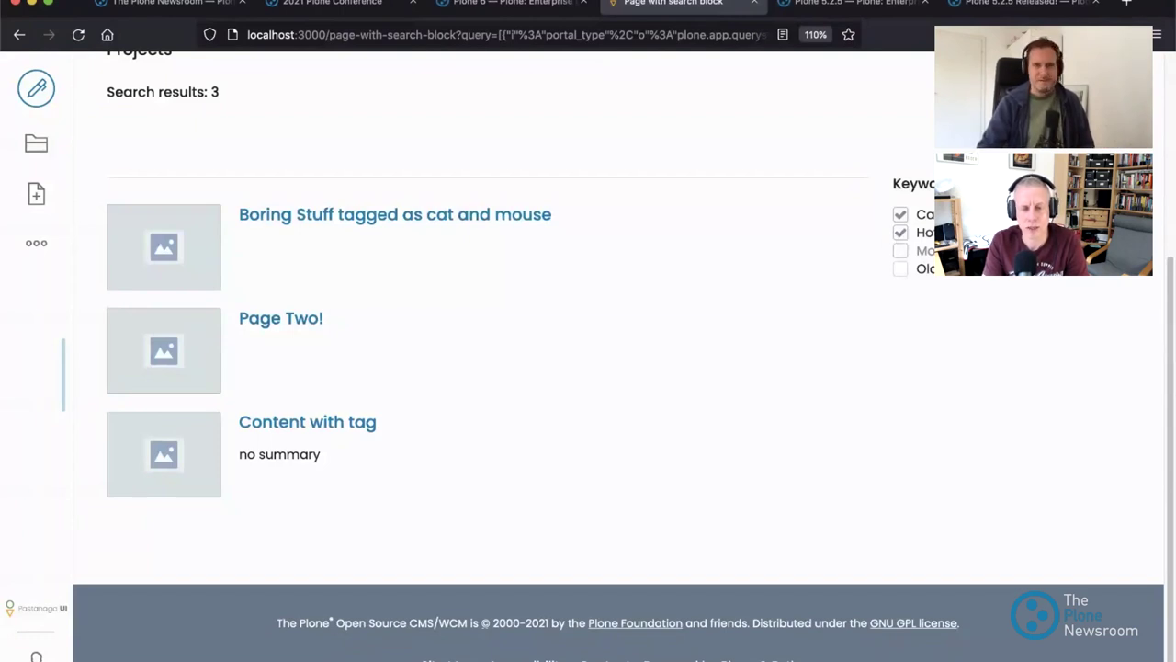
pyautogui.click(901, 269)
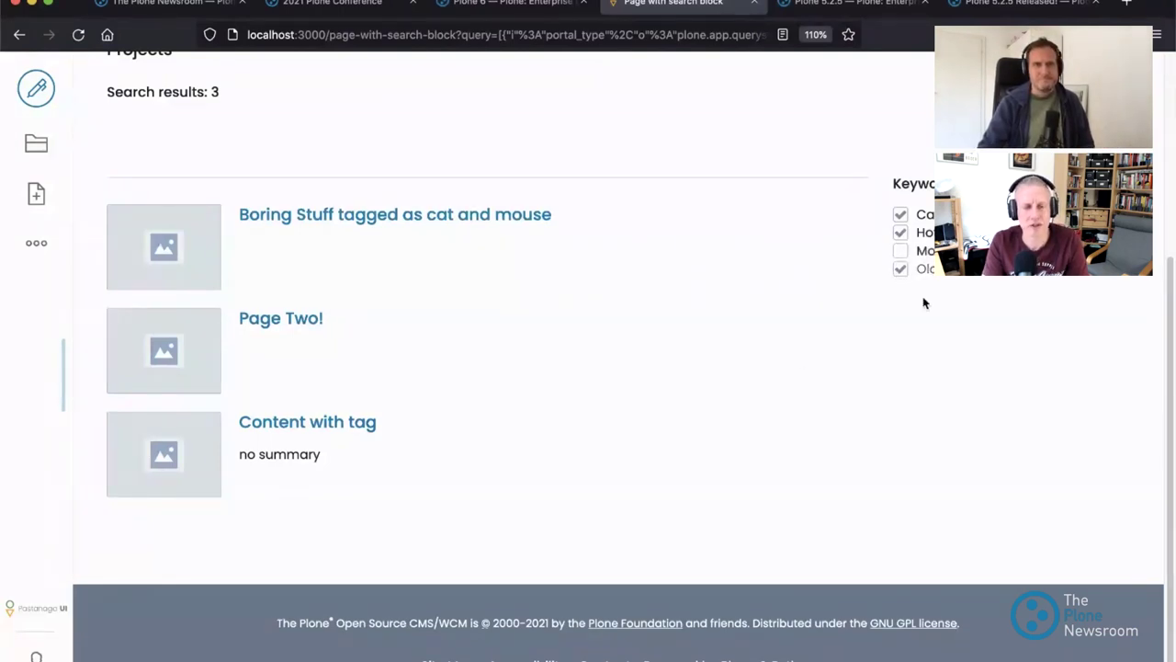
pyautogui.click(900, 492)
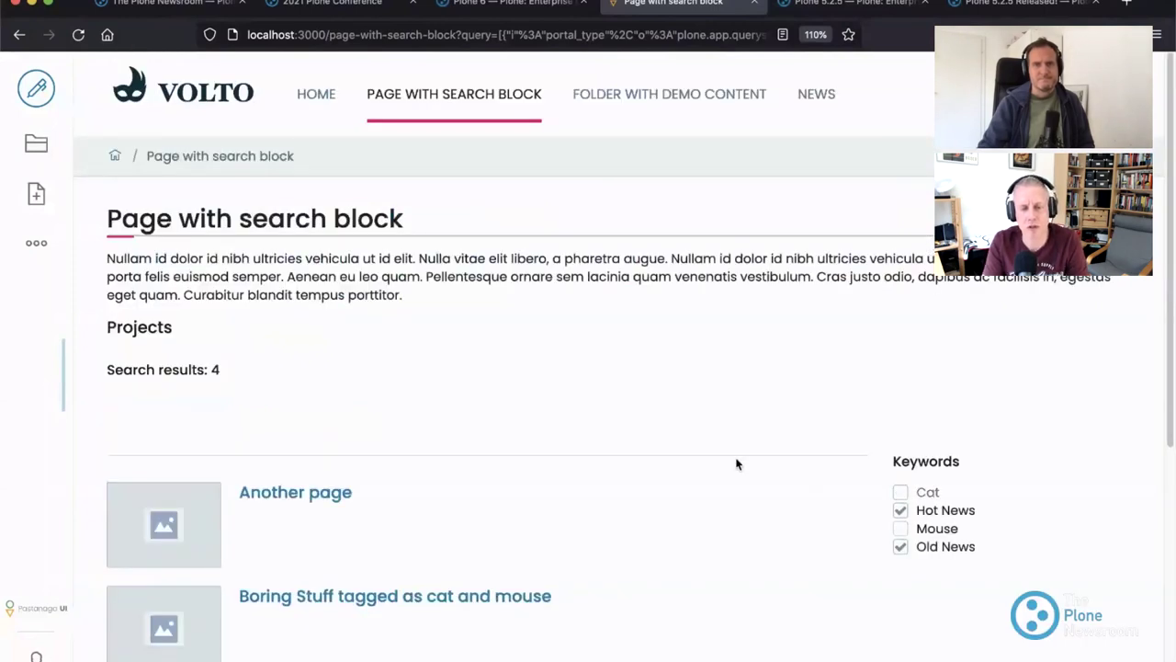
pyautogui.scroll(-2, 740, 425)
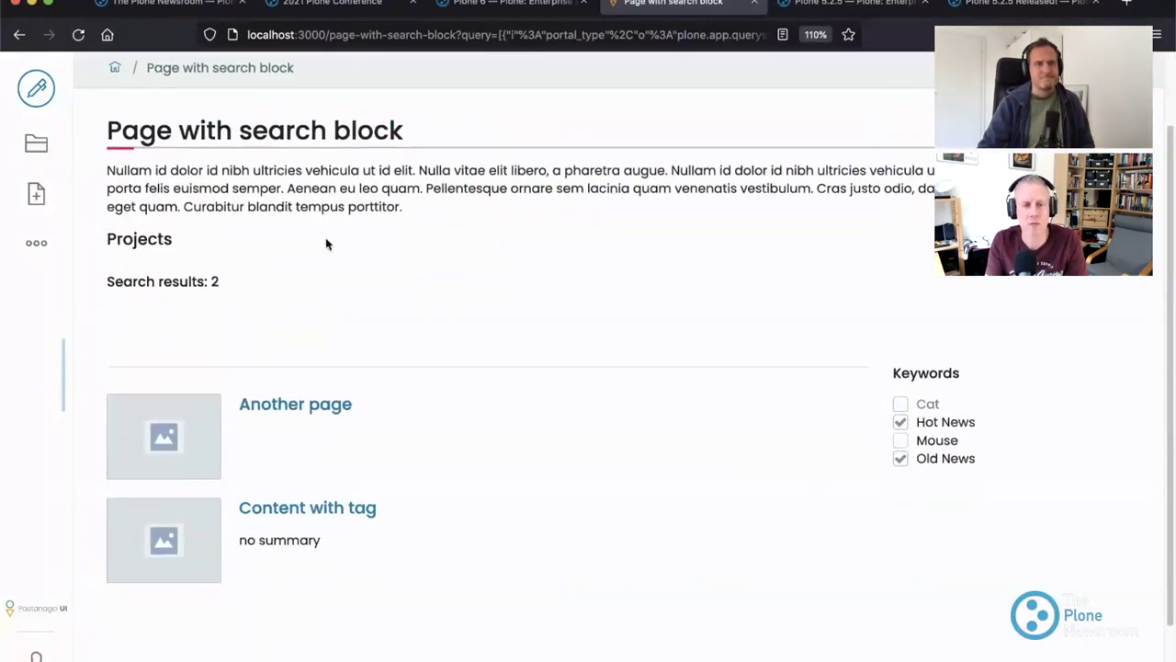
pyautogui.scroll(2, 328, 240)
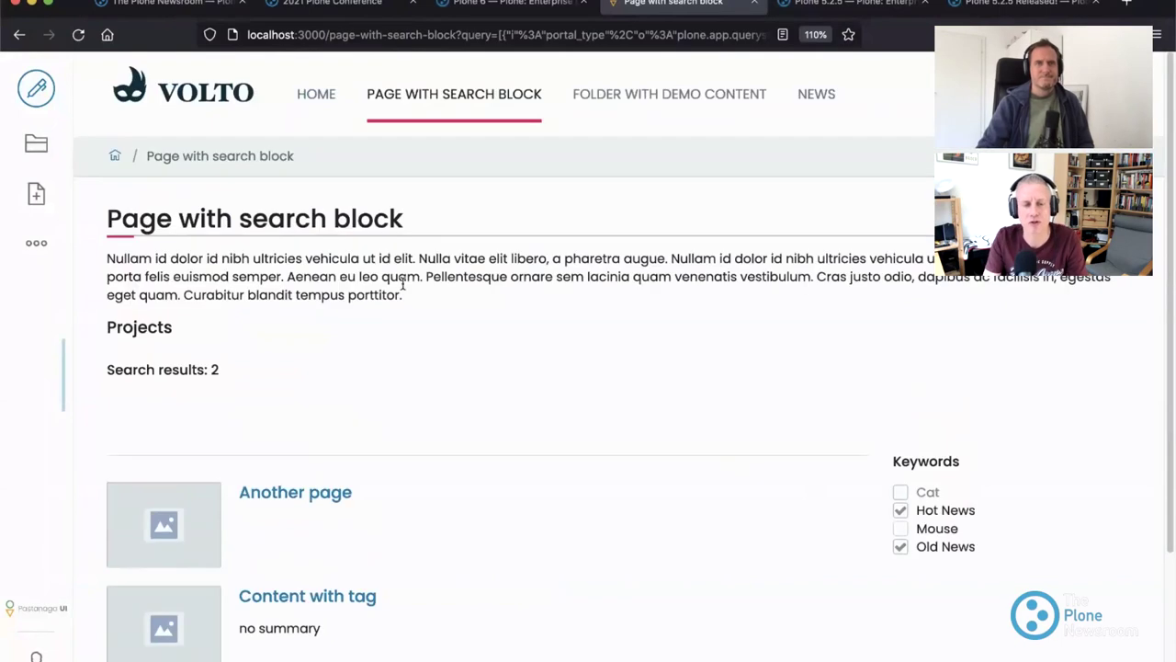